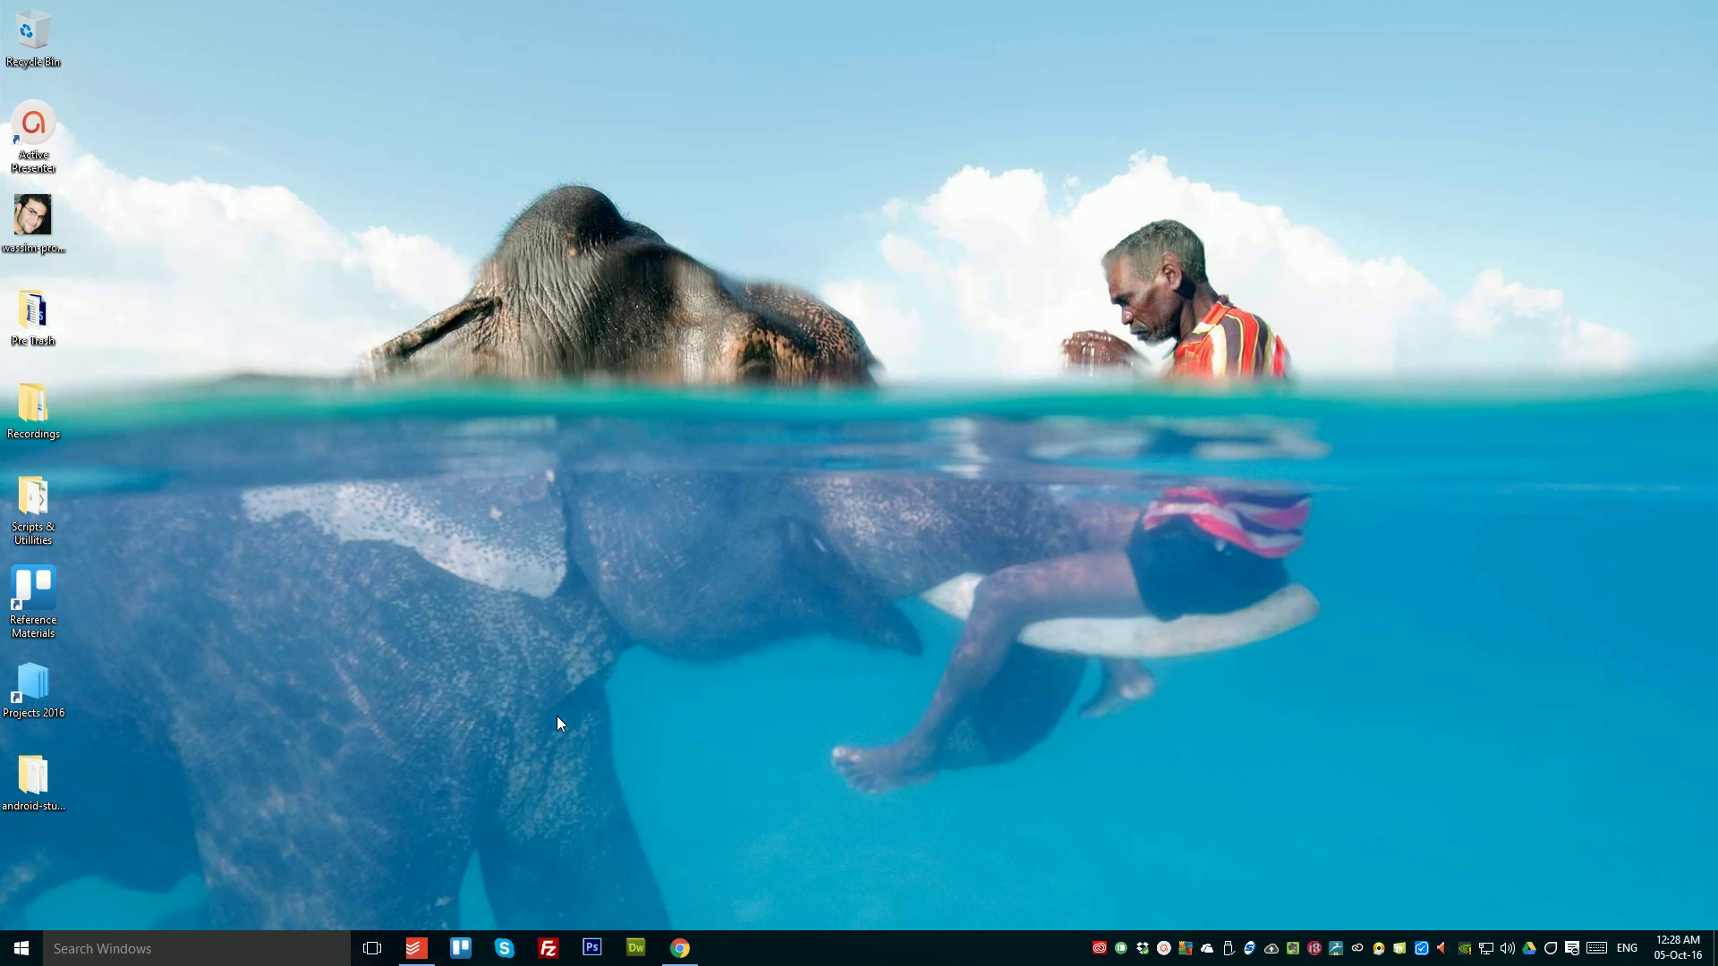
# Step: Bring up Todoist and start a new task in the Aireus project
pyautogui.click(416, 948)
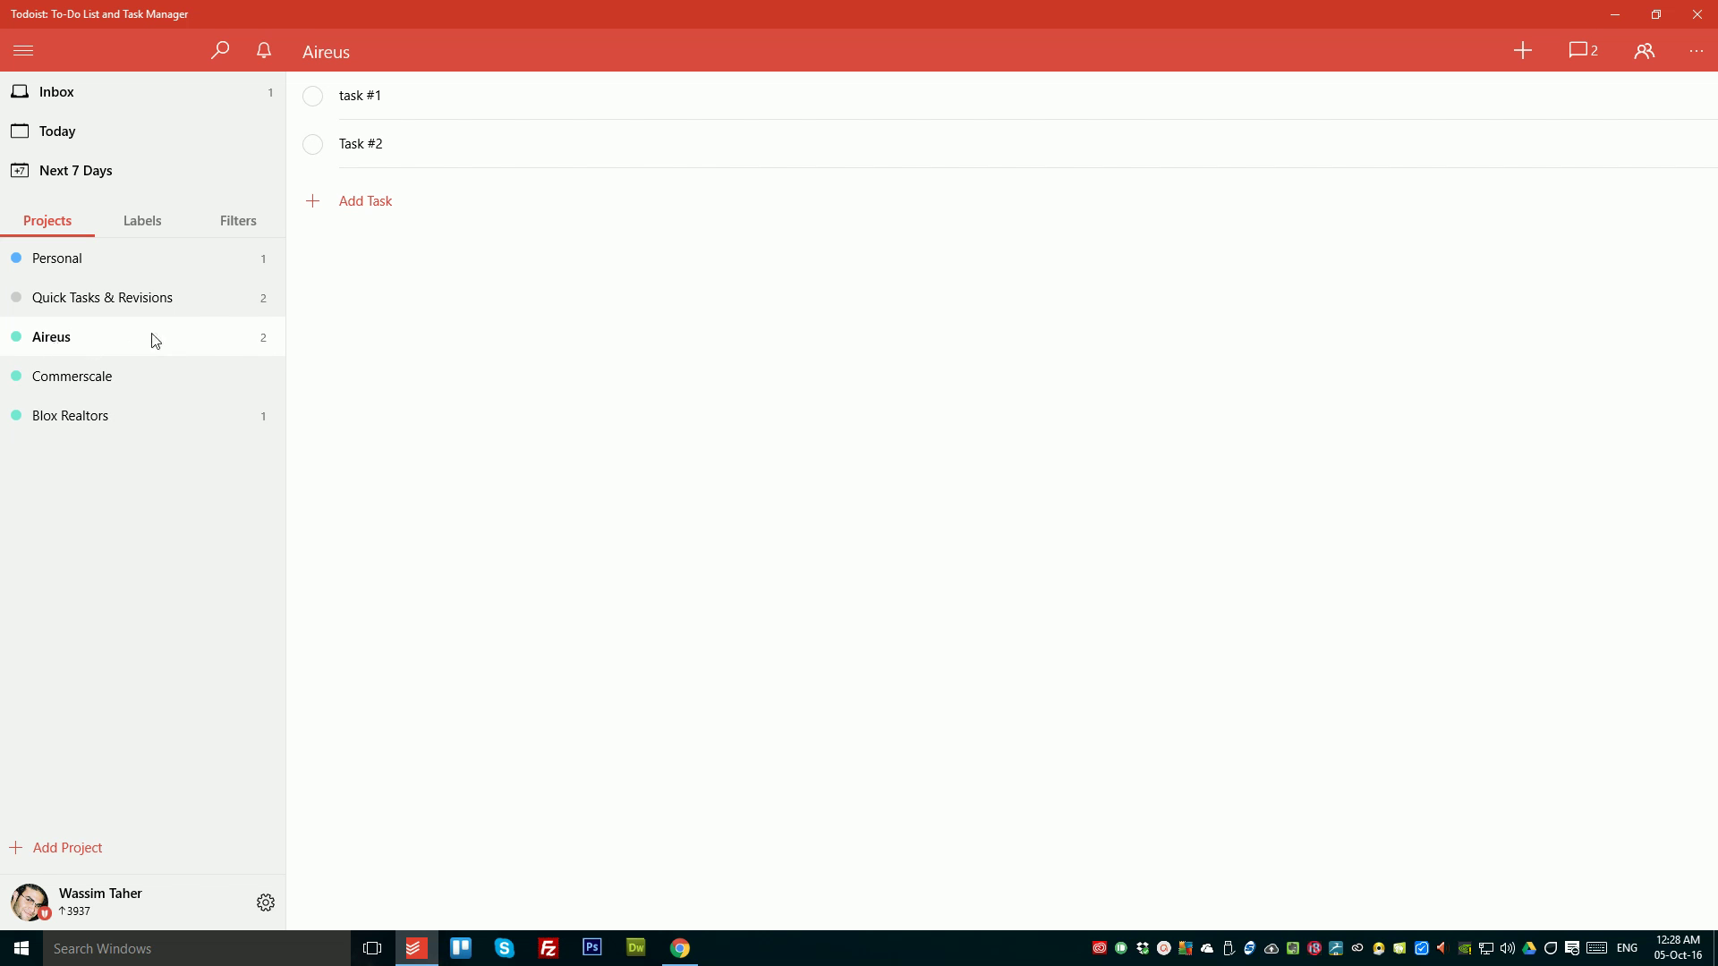
pyautogui.click(467, 299)
pyautogui.click(371, 211)
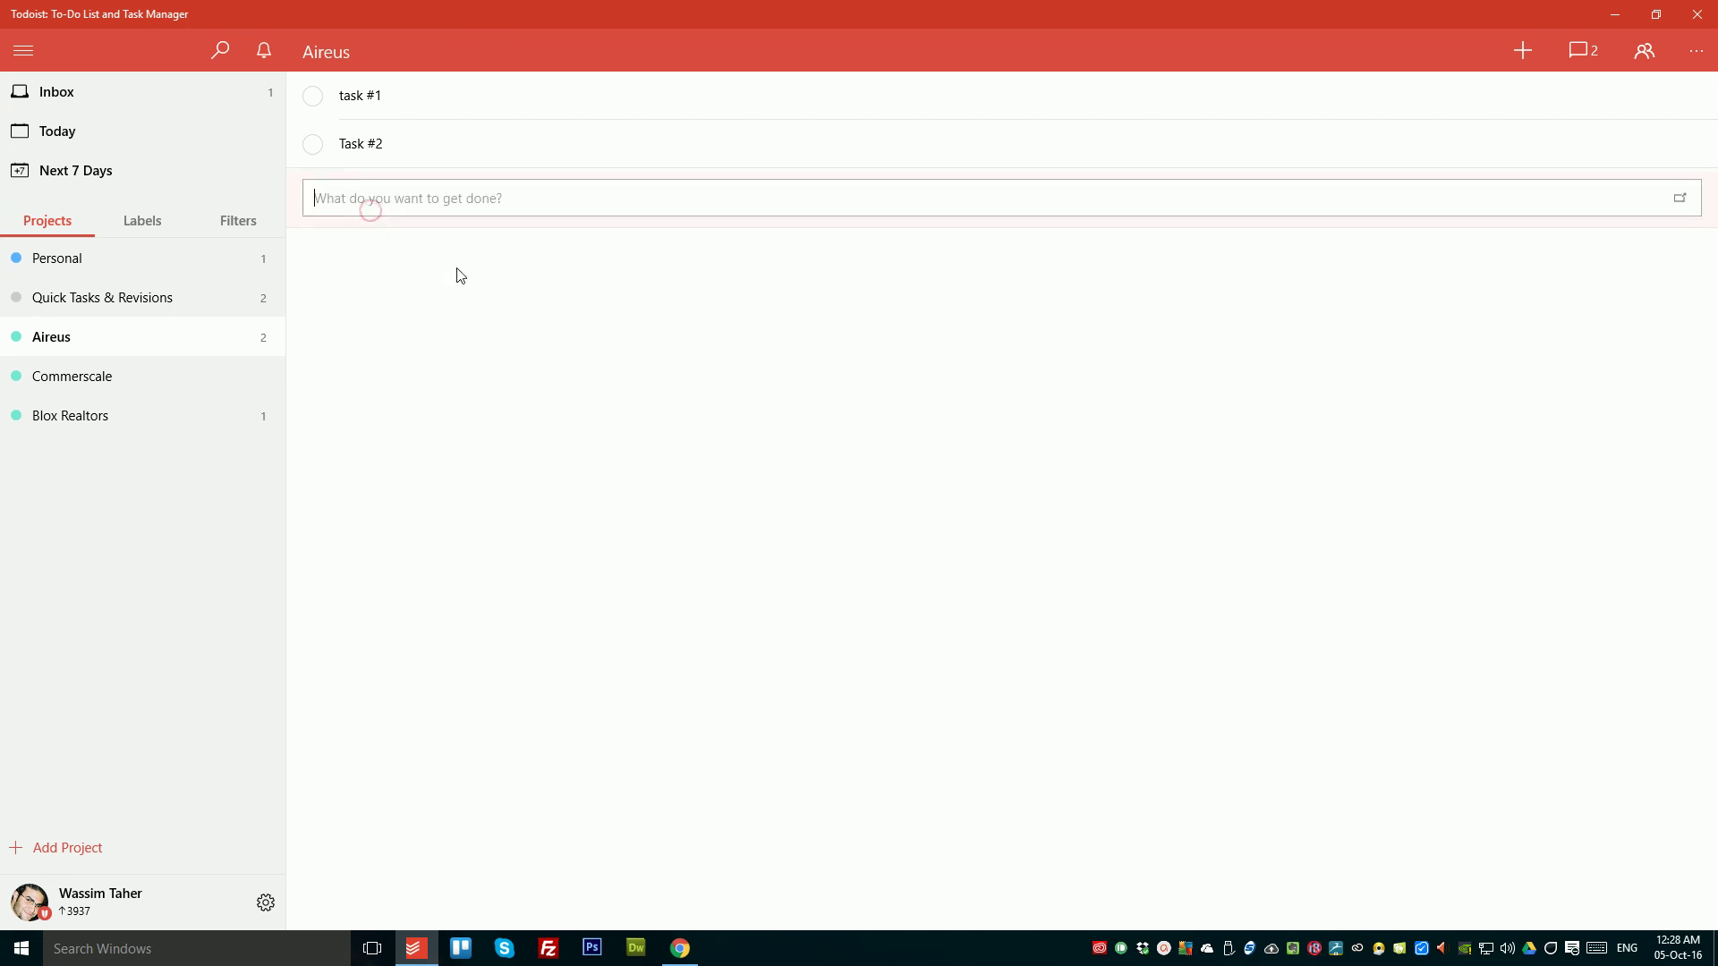
pyautogui.click(467, 378)
pyautogui.click(481, 326)
# Step: Add a '* Deadline' item above task #1 and open its details
pyautogui.click(592, 450)
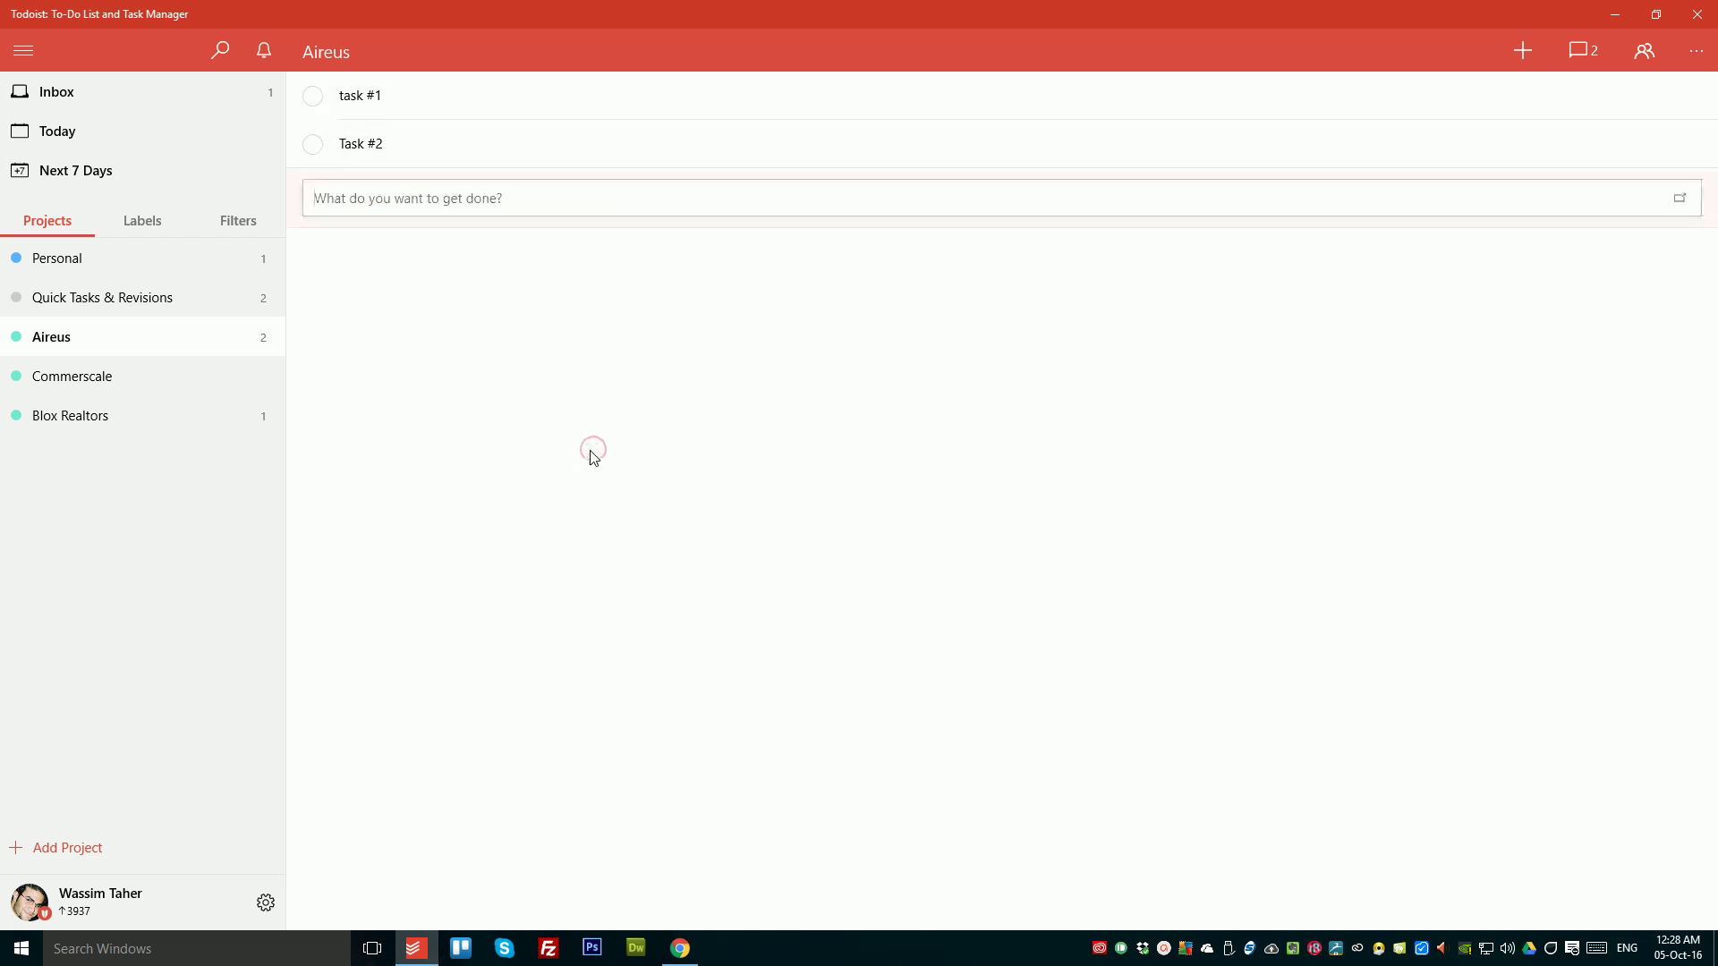
pyautogui.click(640, 467)
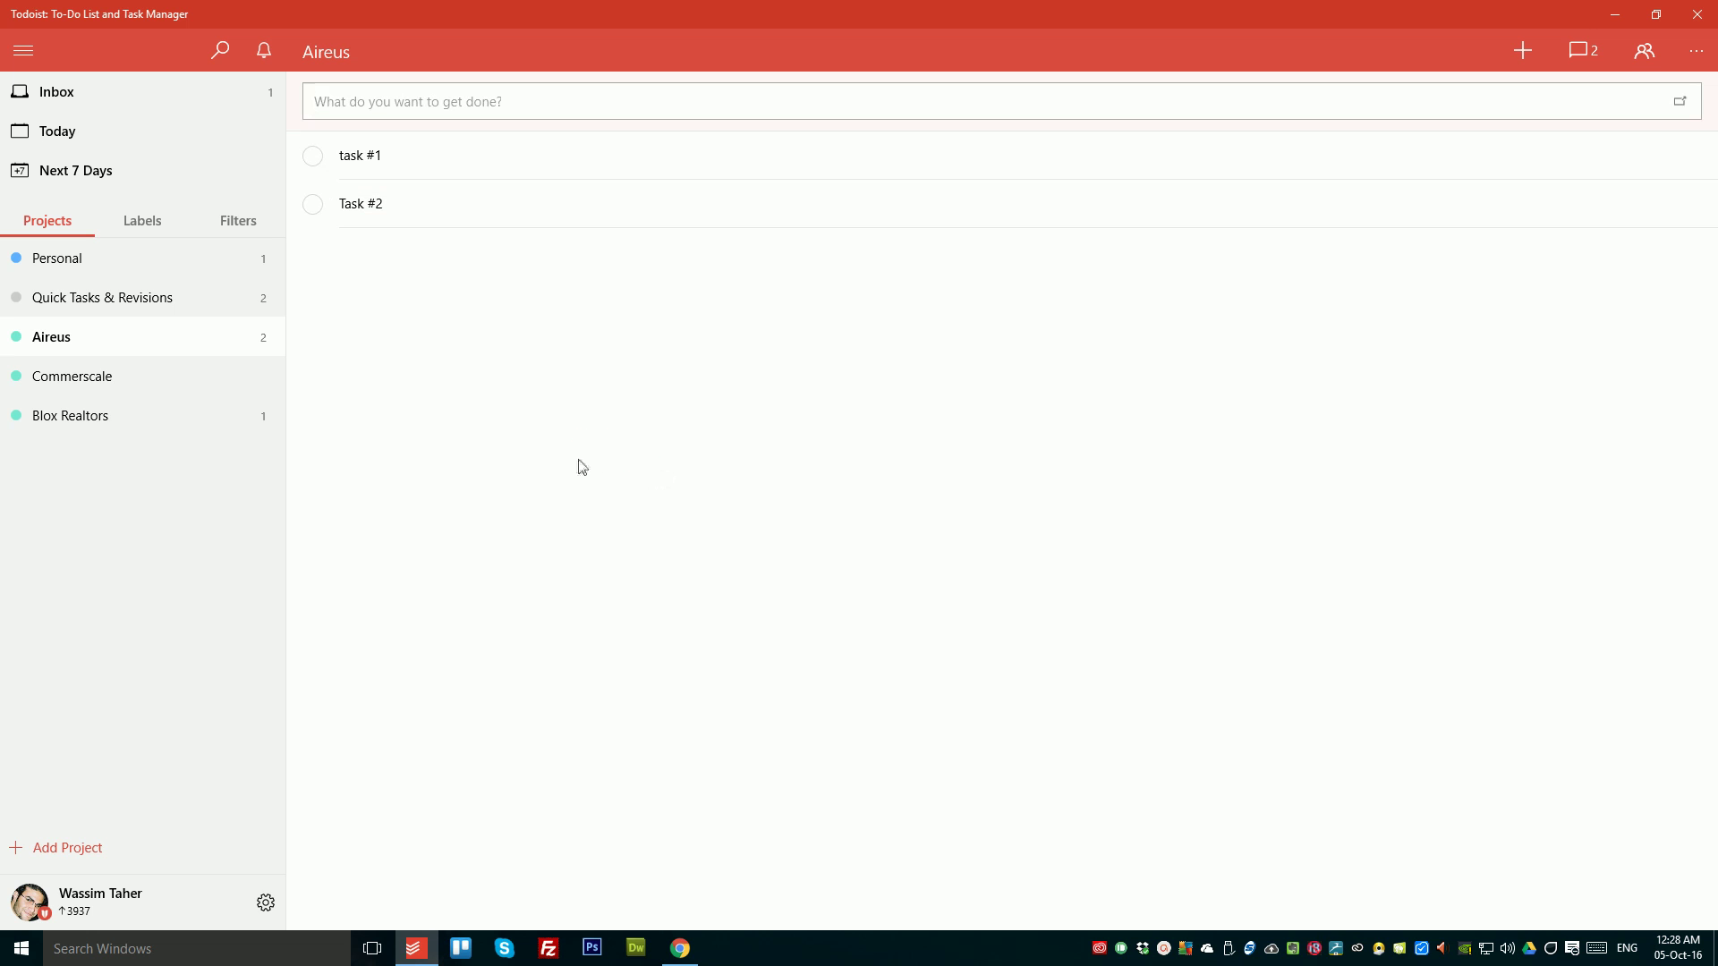
pyautogui.click(466, 115)
pyautogui.write('*')
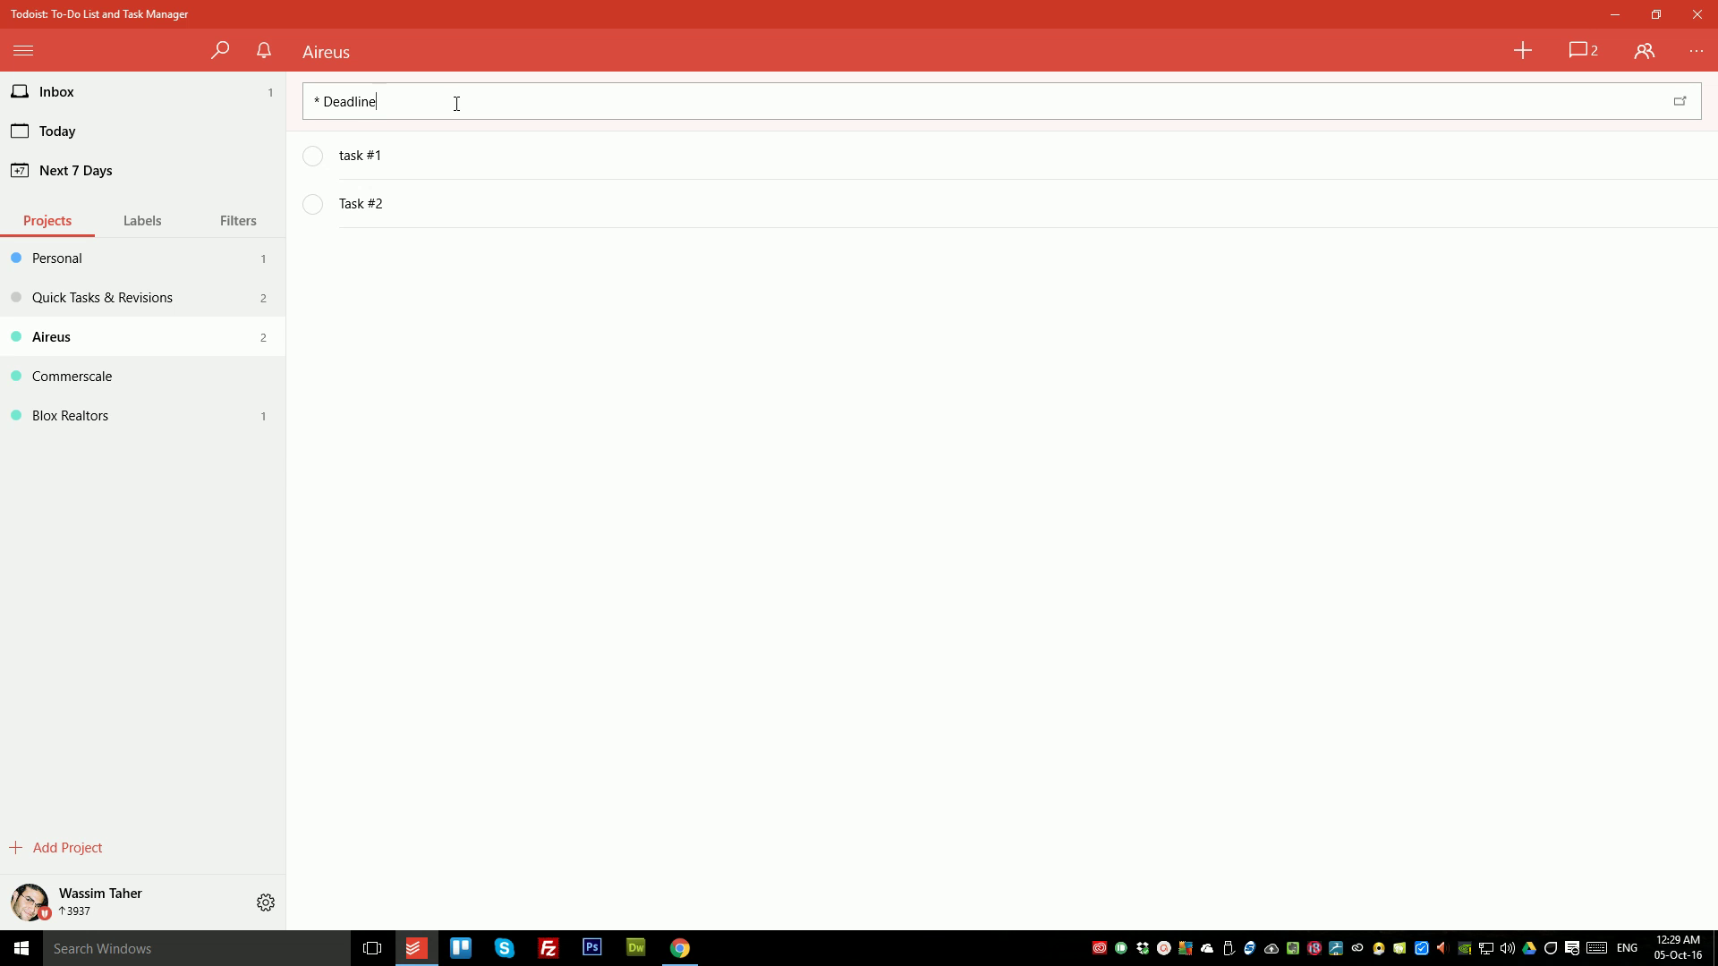
pyautogui.press('Return')
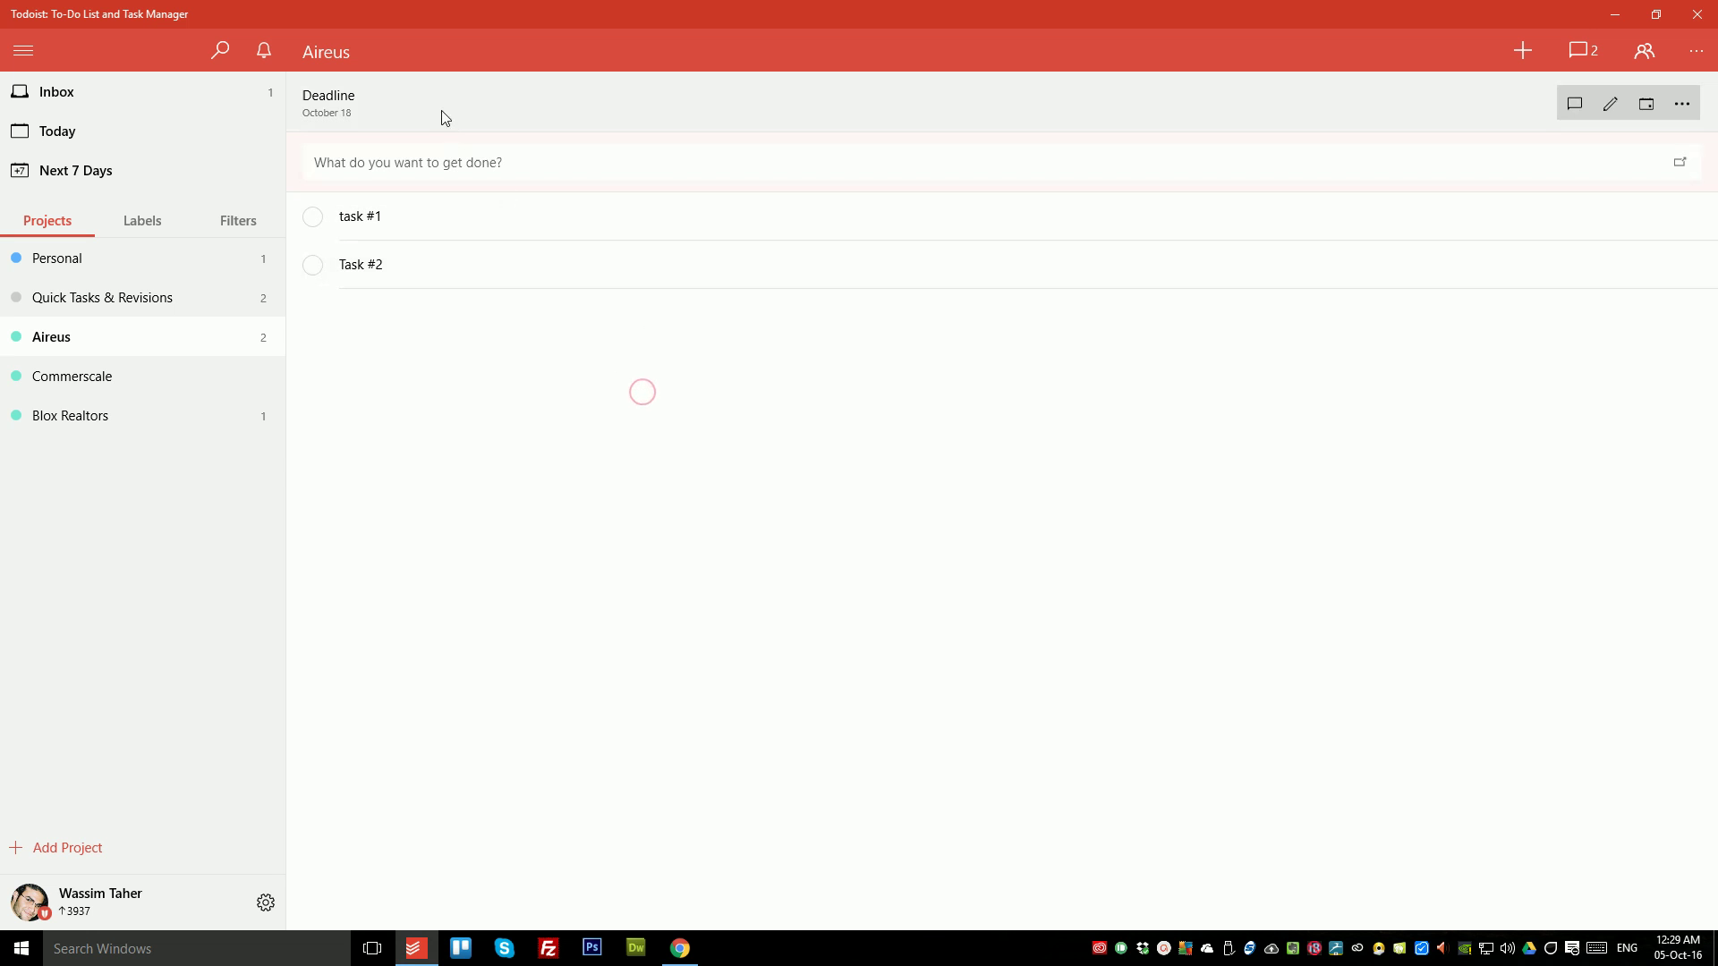
pyautogui.click(441, 111)
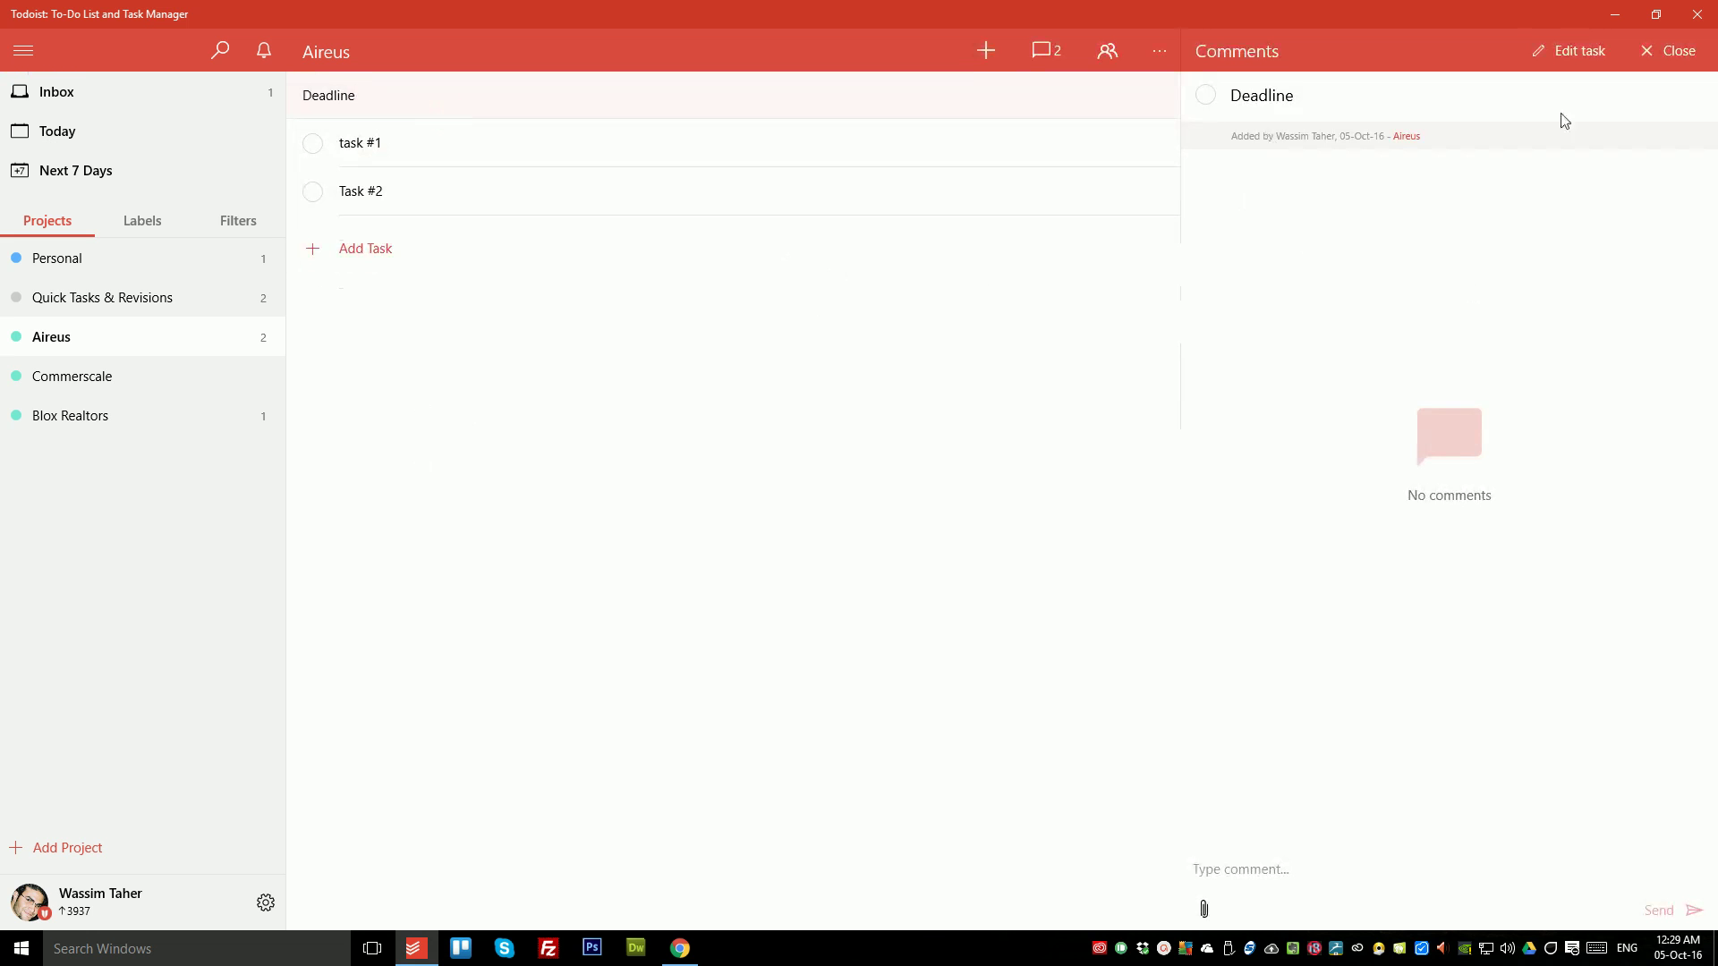
# Step: Set the Deadline item's due date to October 18 (18-Oct-16)
pyautogui.click(1571, 51)
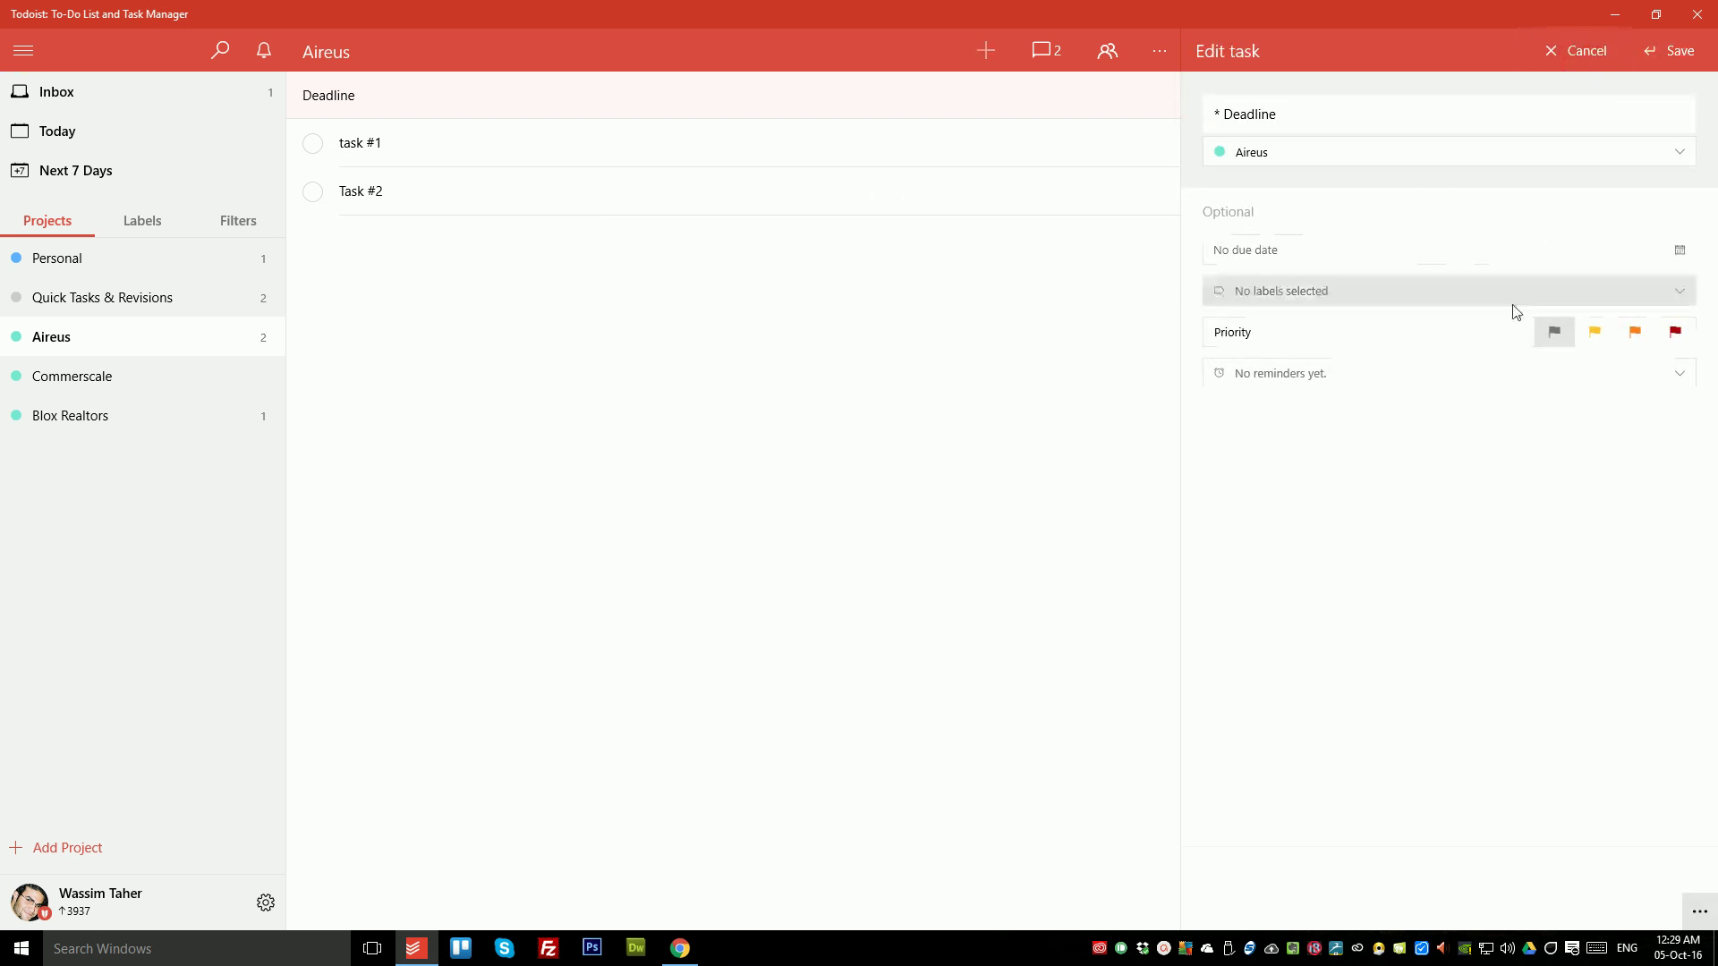
pyautogui.click(1315, 246)
pyautogui.click(1679, 250)
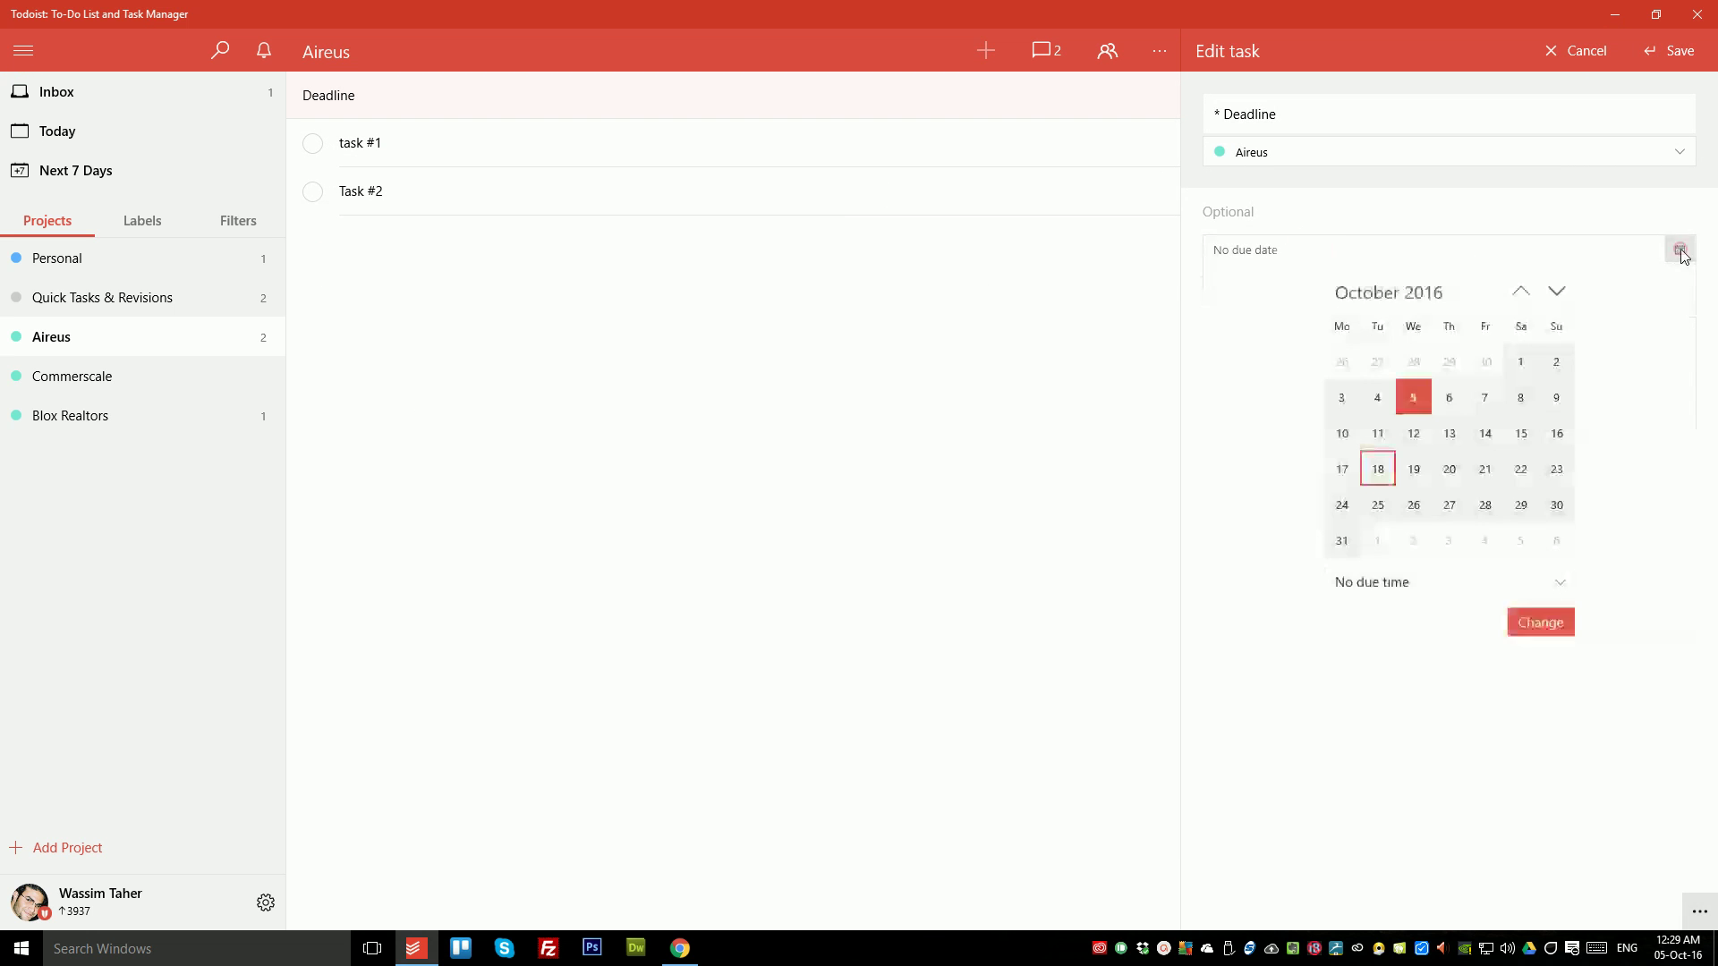
pyautogui.click(1375, 469)
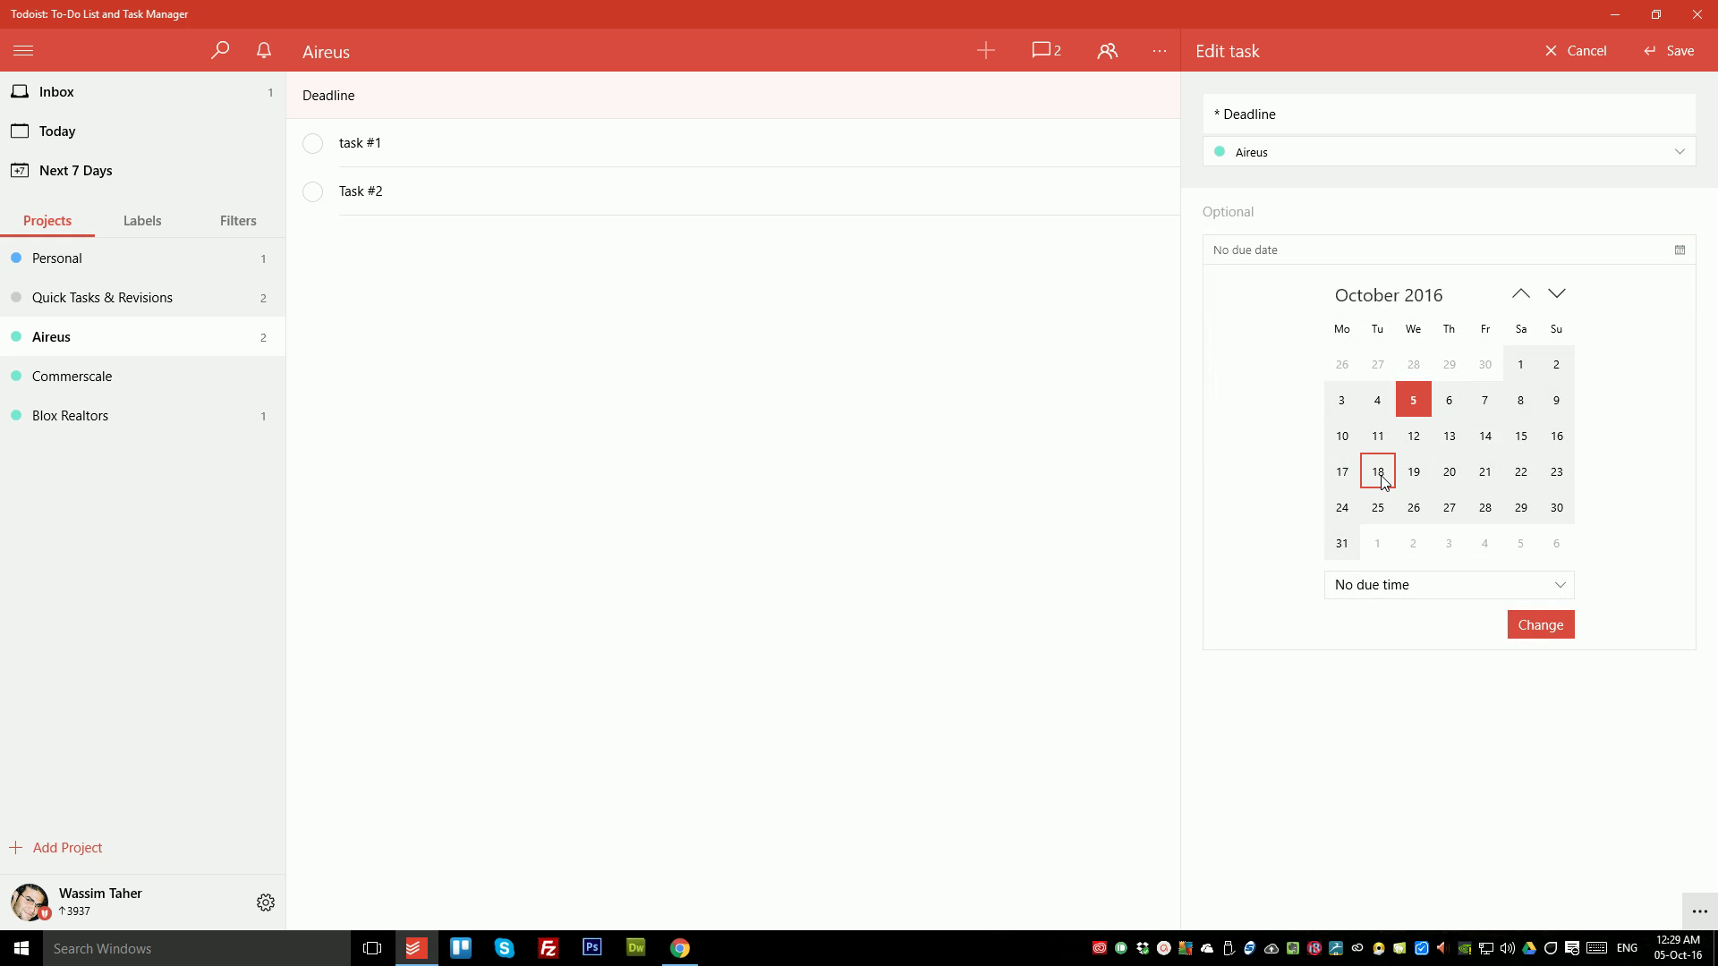
pyautogui.click(1417, 477)
pyautogui.click(1377, 483)
pyautogui.click(1553, 639)
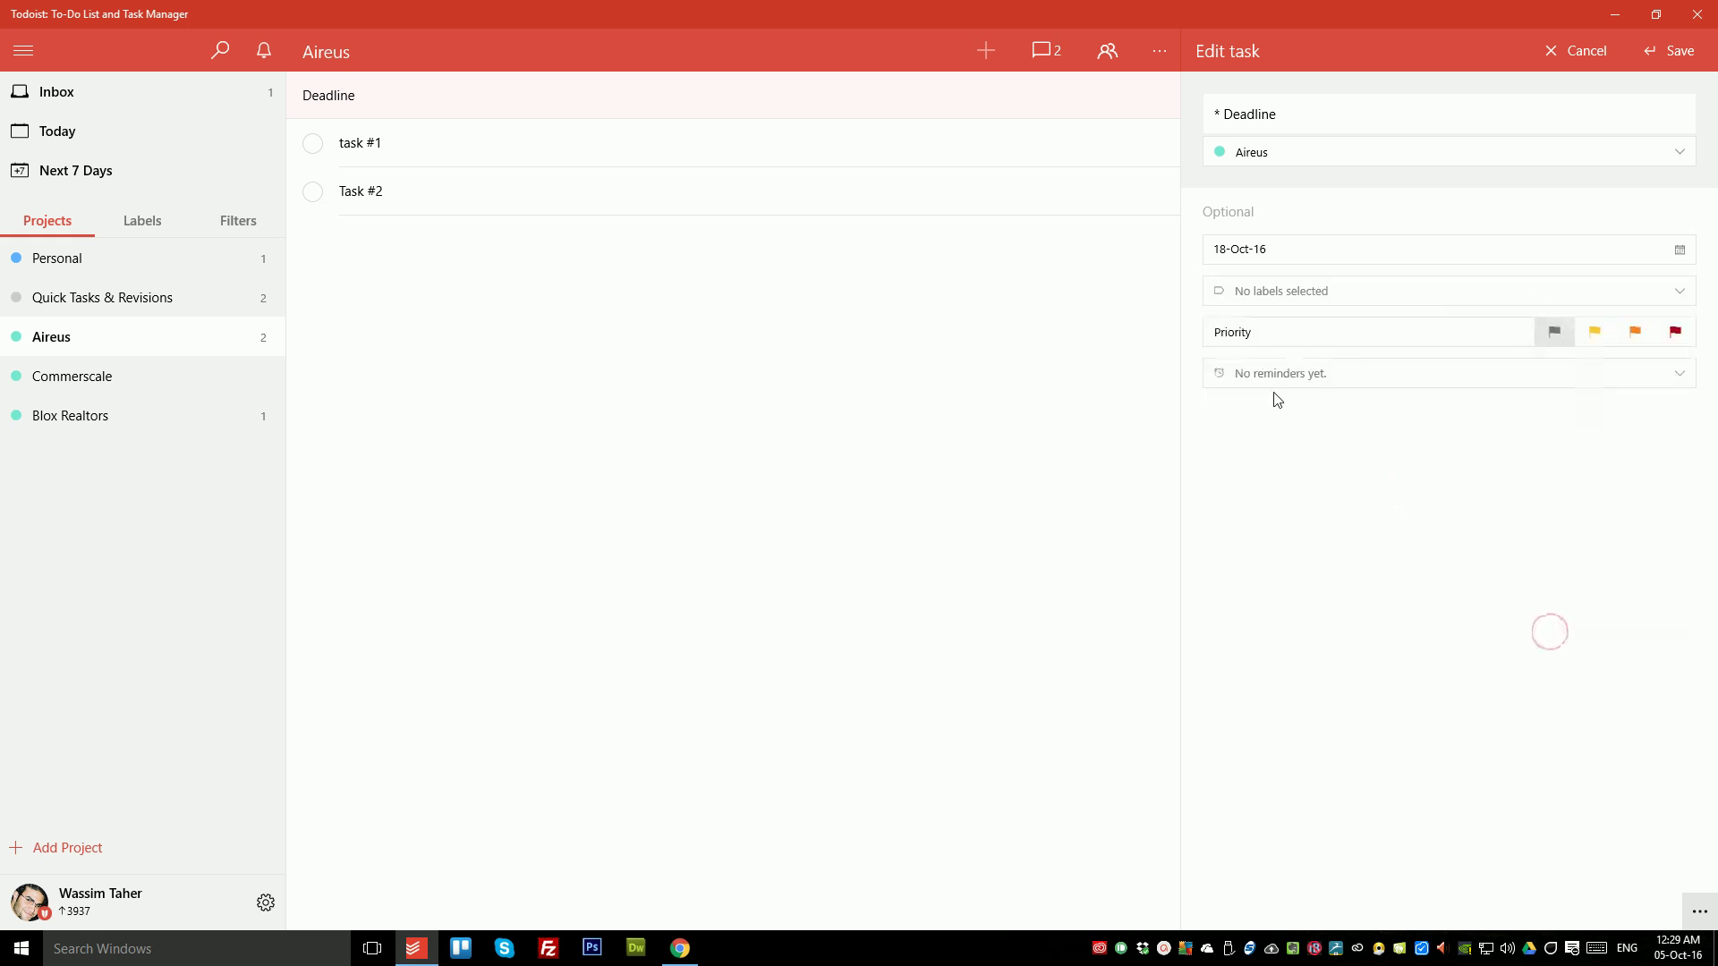
# Step: Attach the Deadline label to the item, save it, and return to Aireus
pyautogui.click(1272, 292)
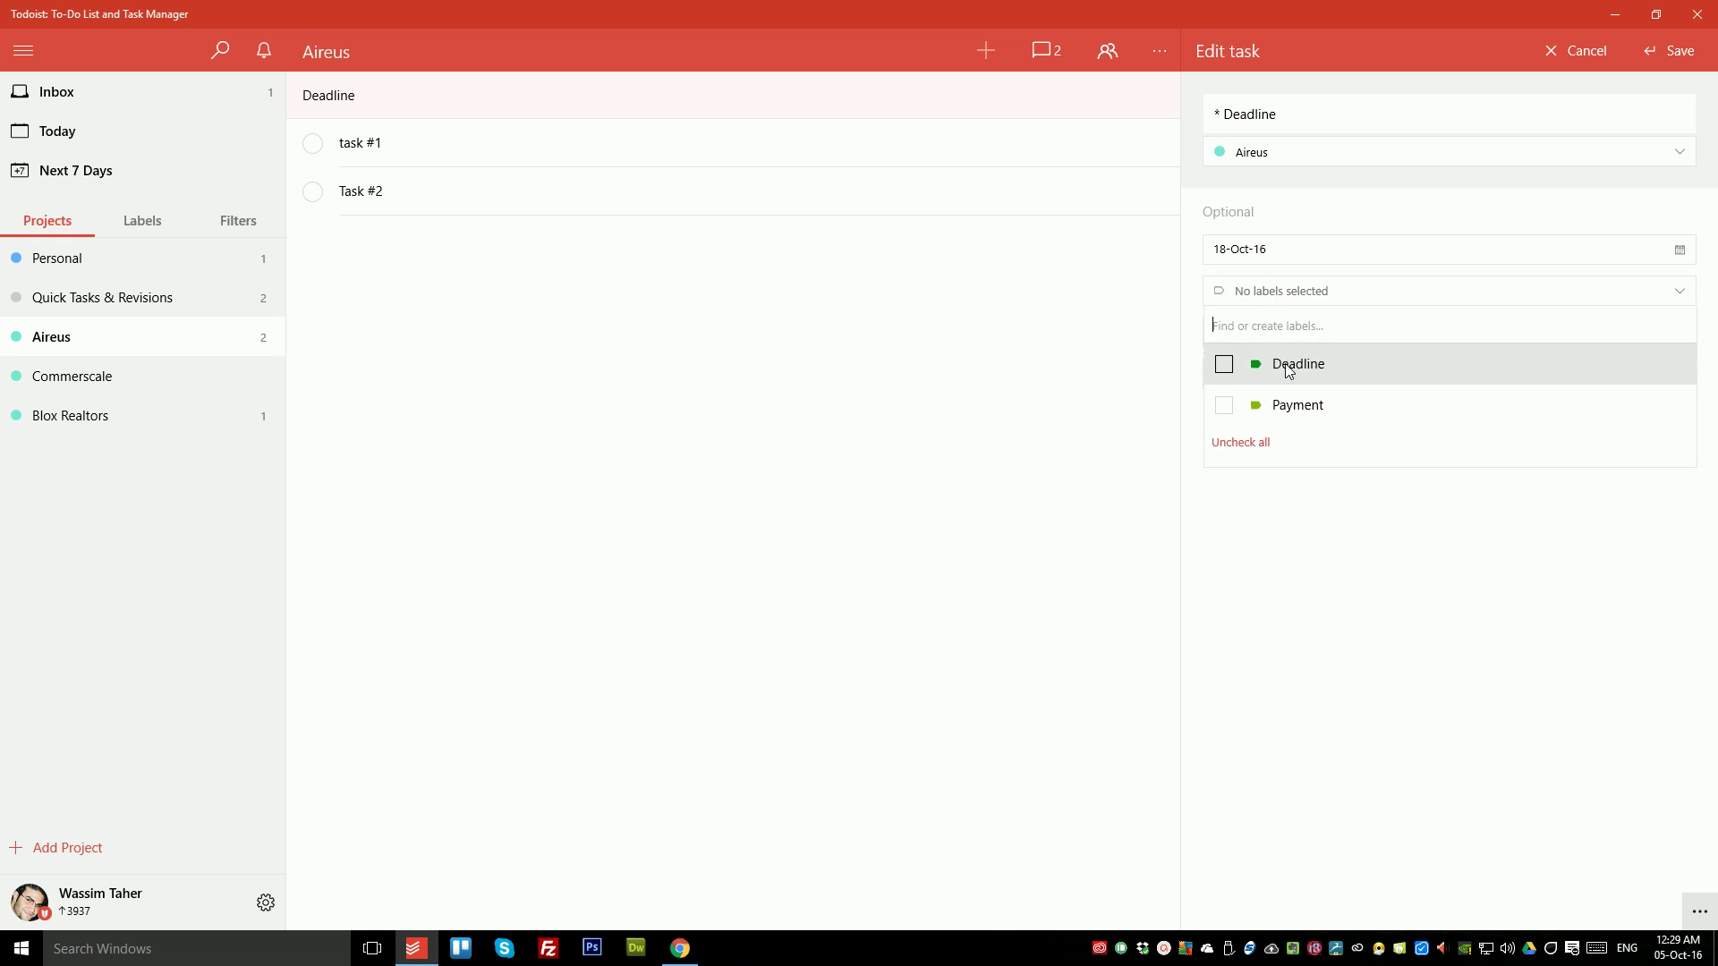
pyautogui.click(1285, 363)
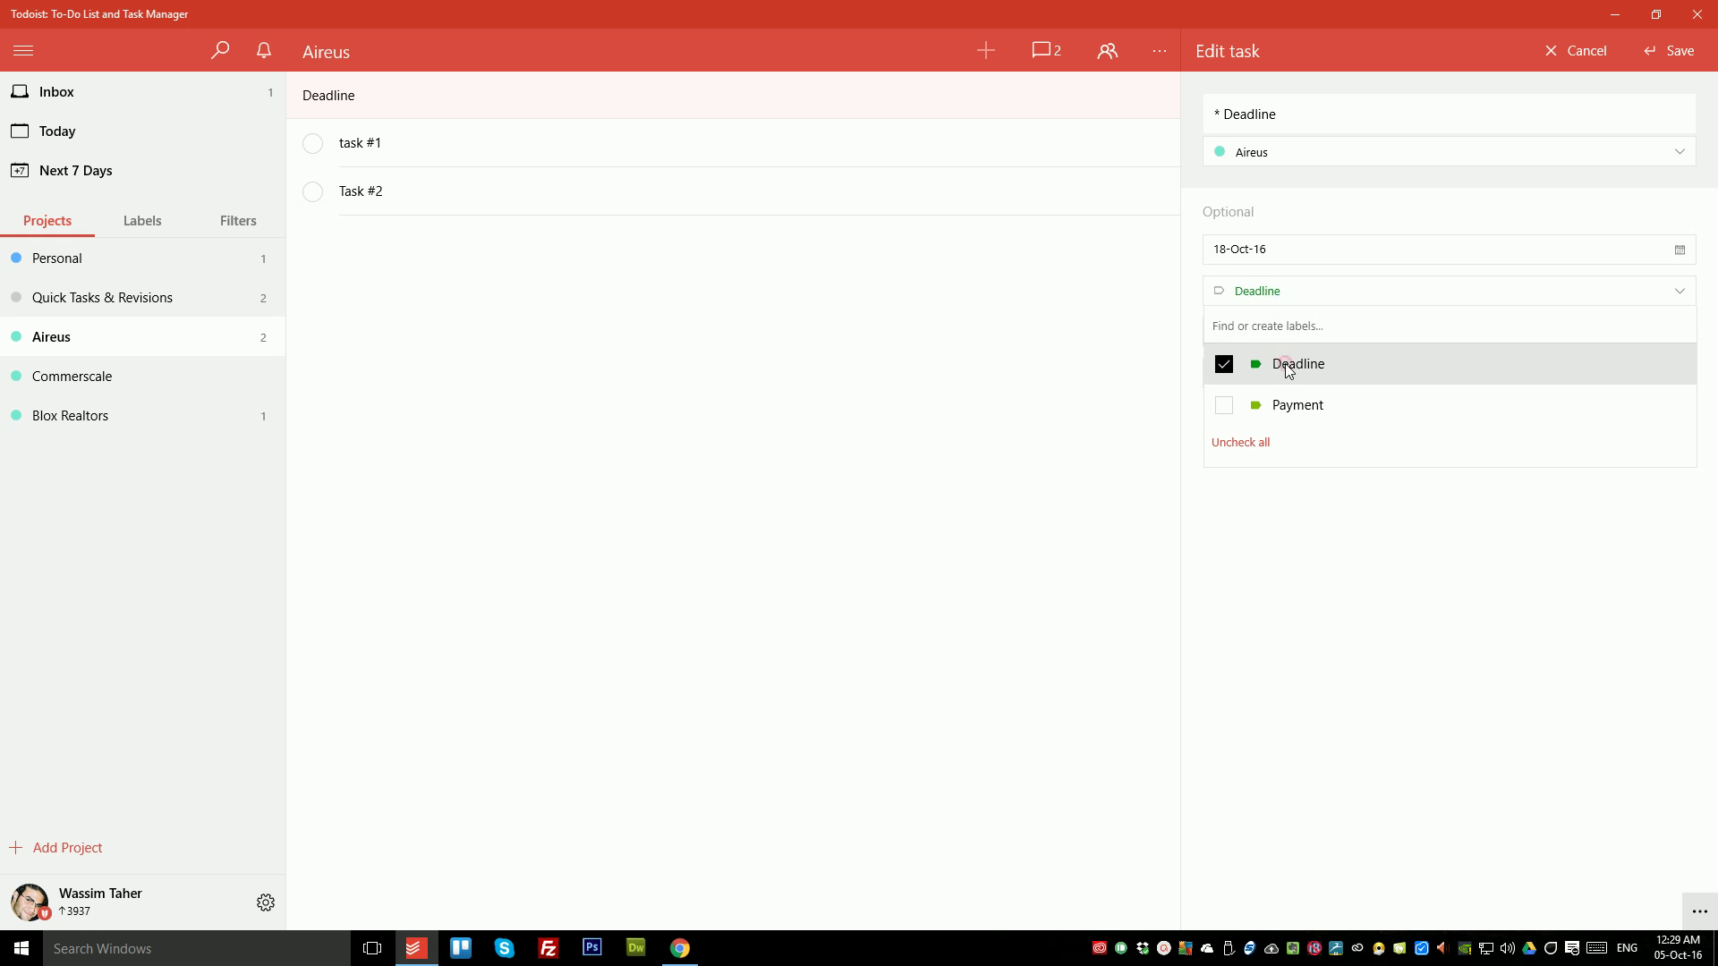
pyautogui.click(1344, 550)
pyautogui.click(1681, 54)
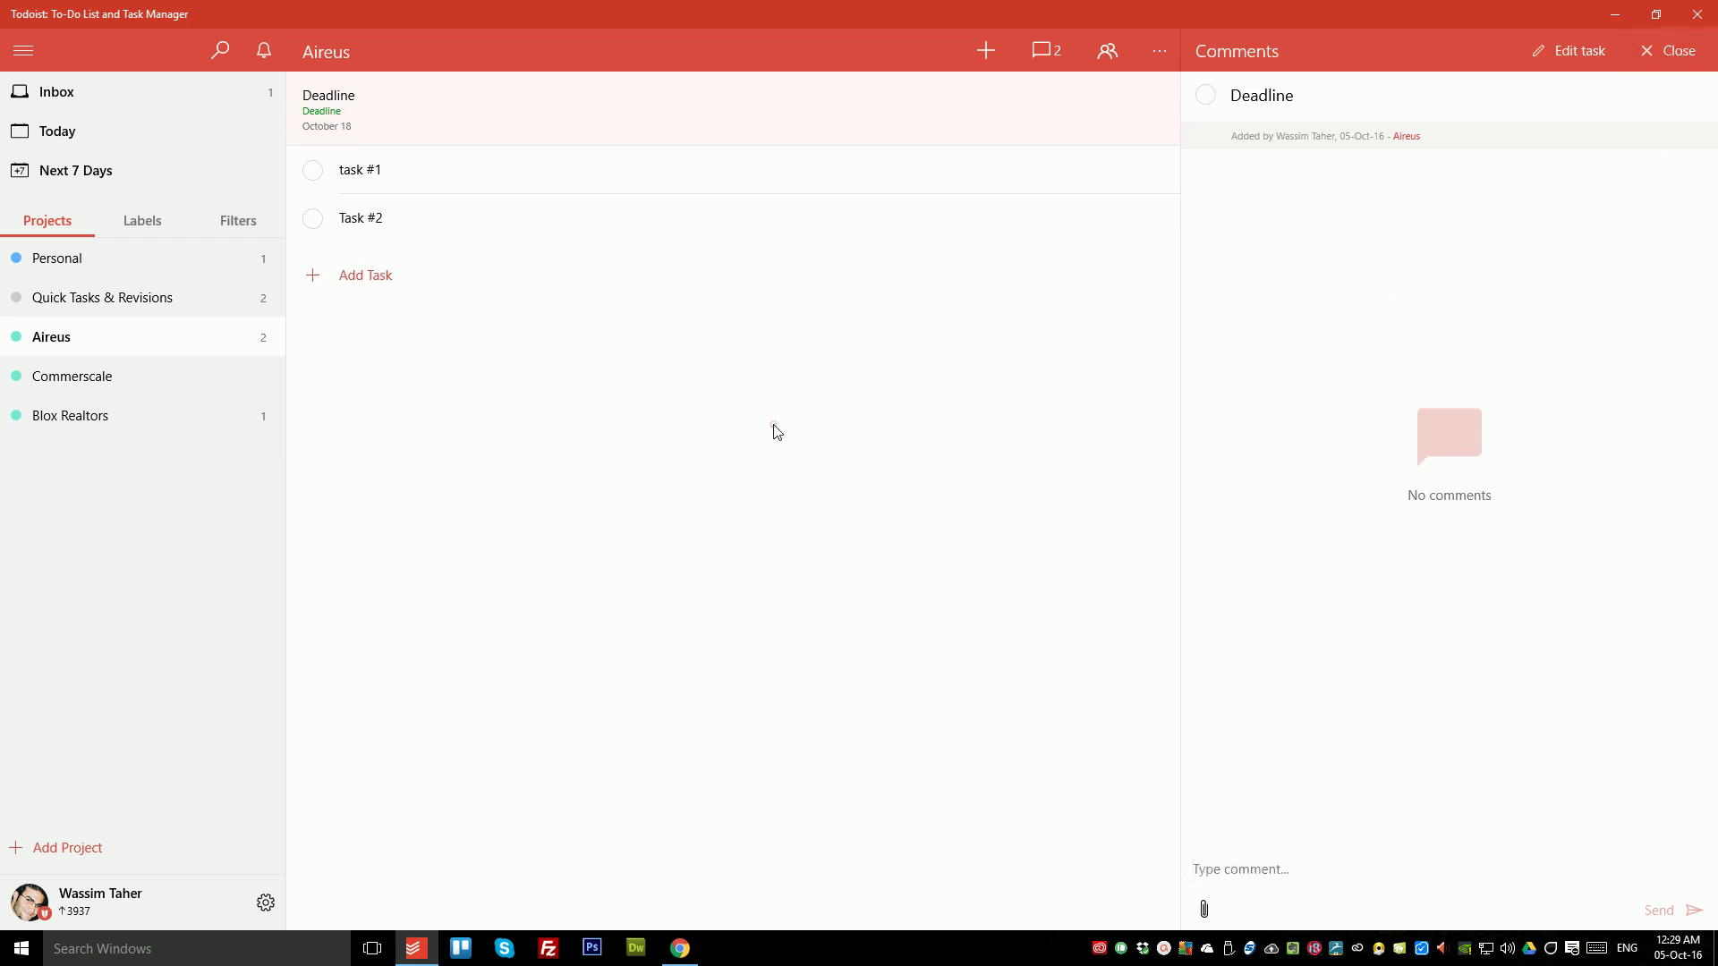
pyautogui.click(211, 304)
pyautogui.click(222, 325)
pyautogui.moveTo(528, 141)
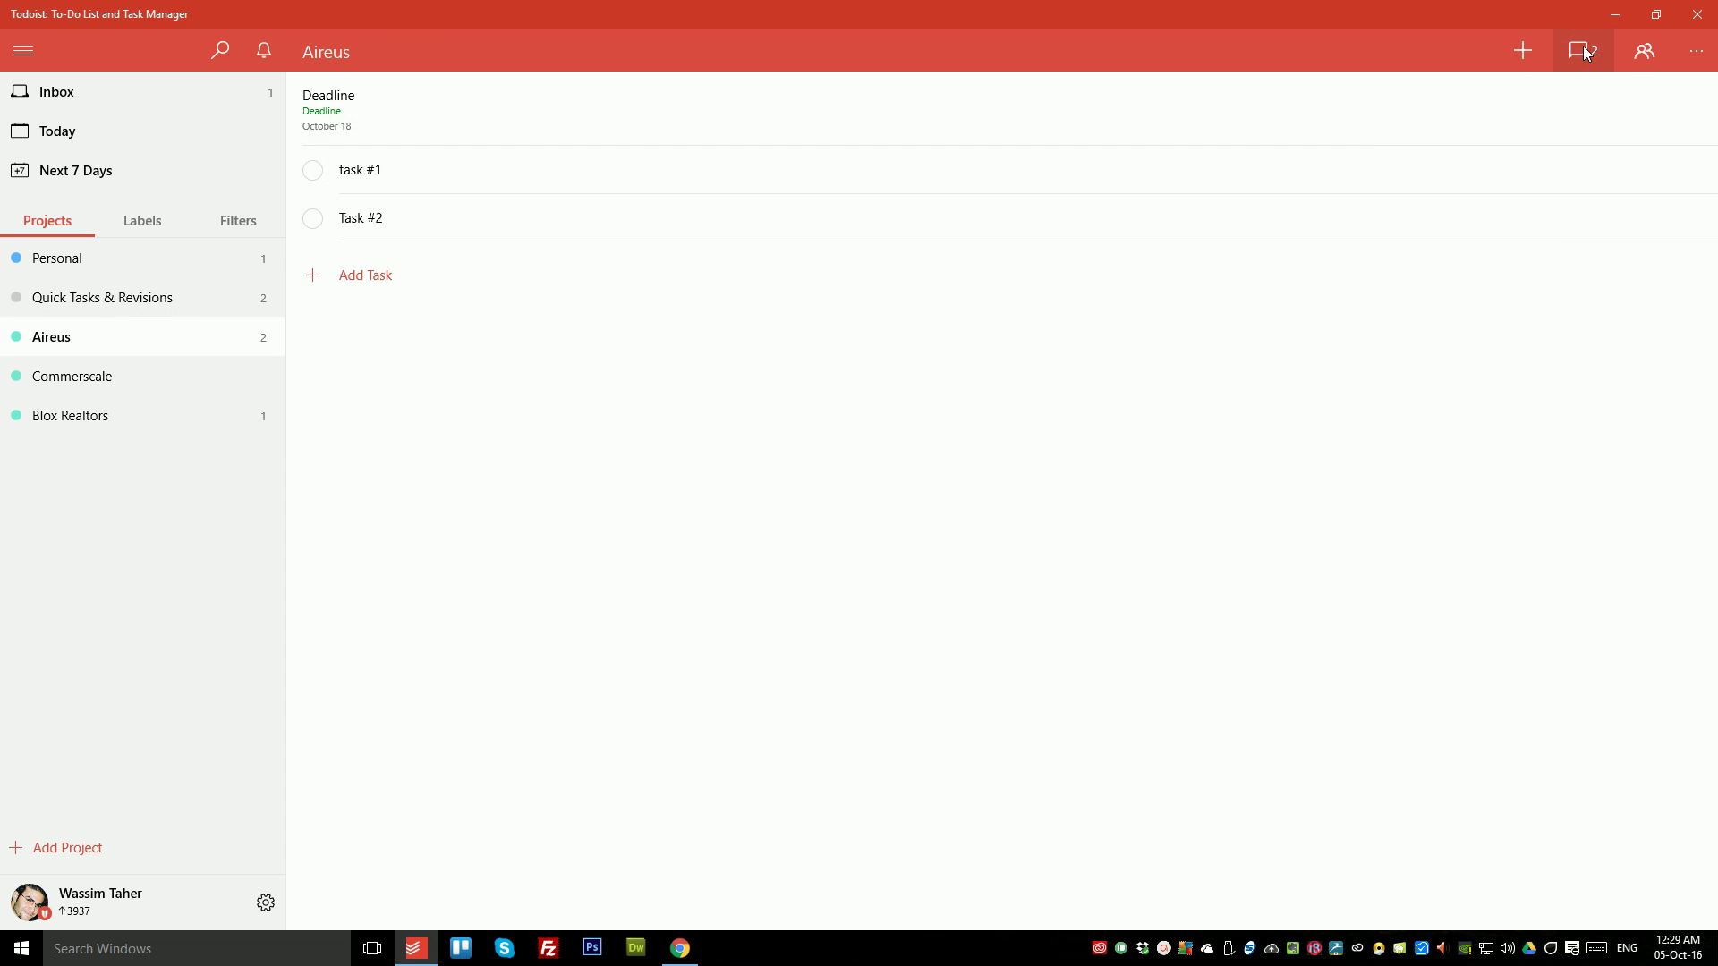
pyautogui.moveTo(376, 131)
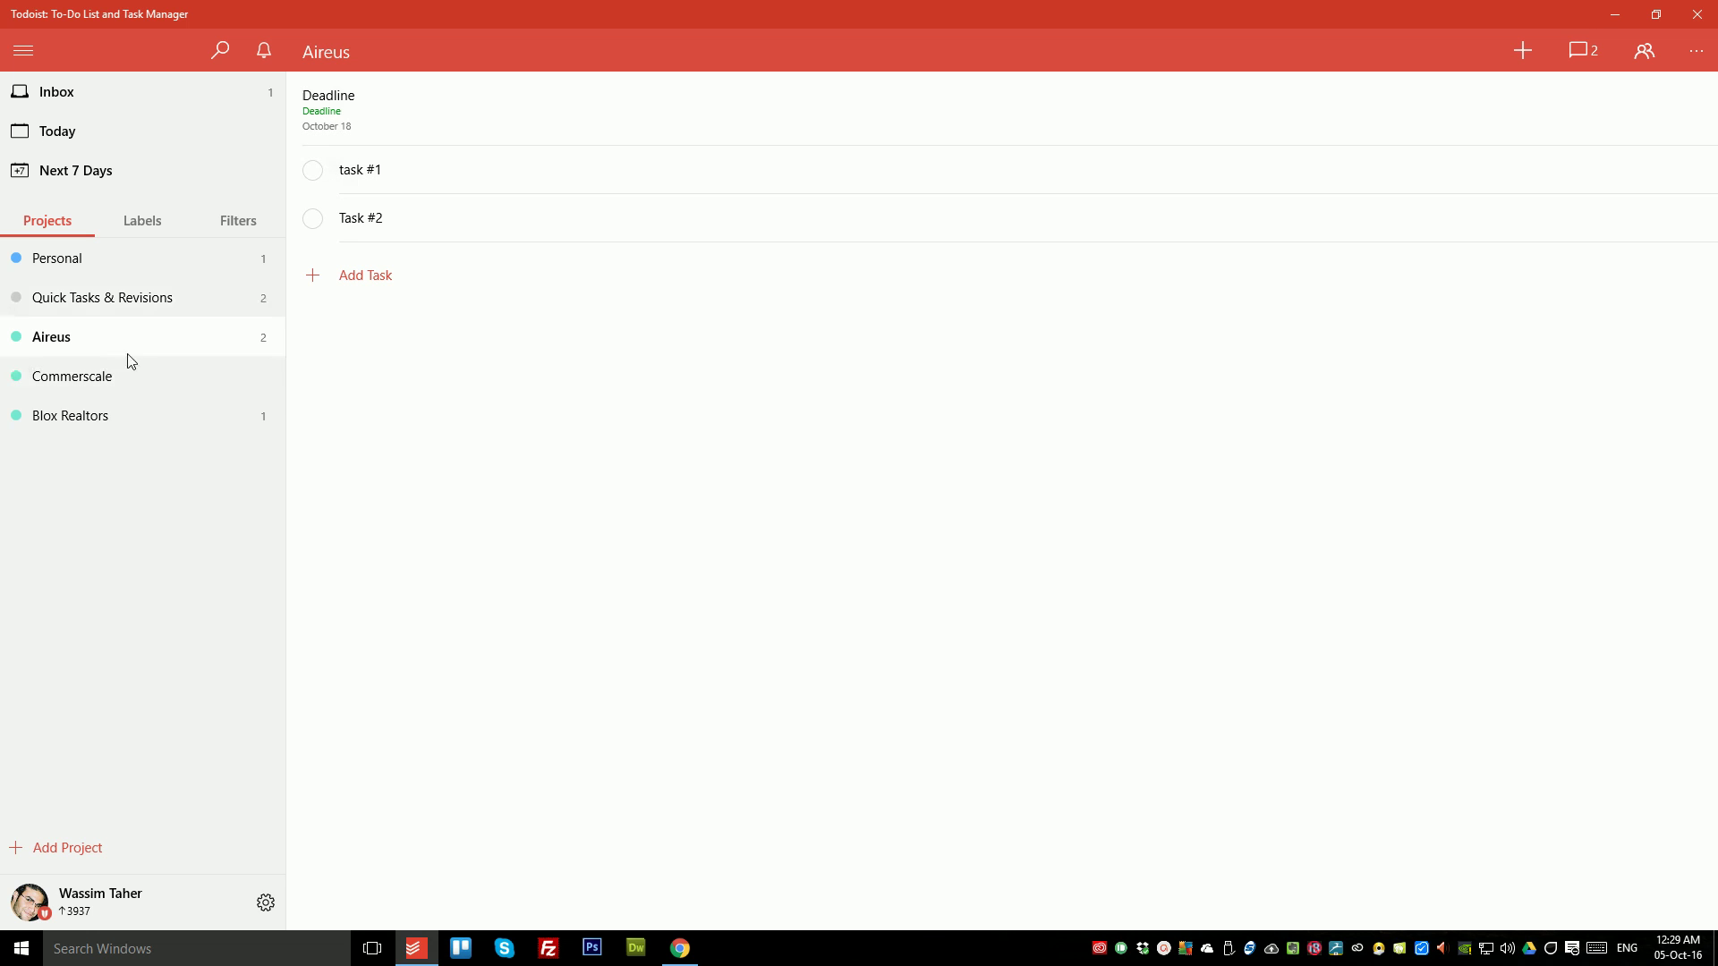
pyautogui.moveTo(428, 107)
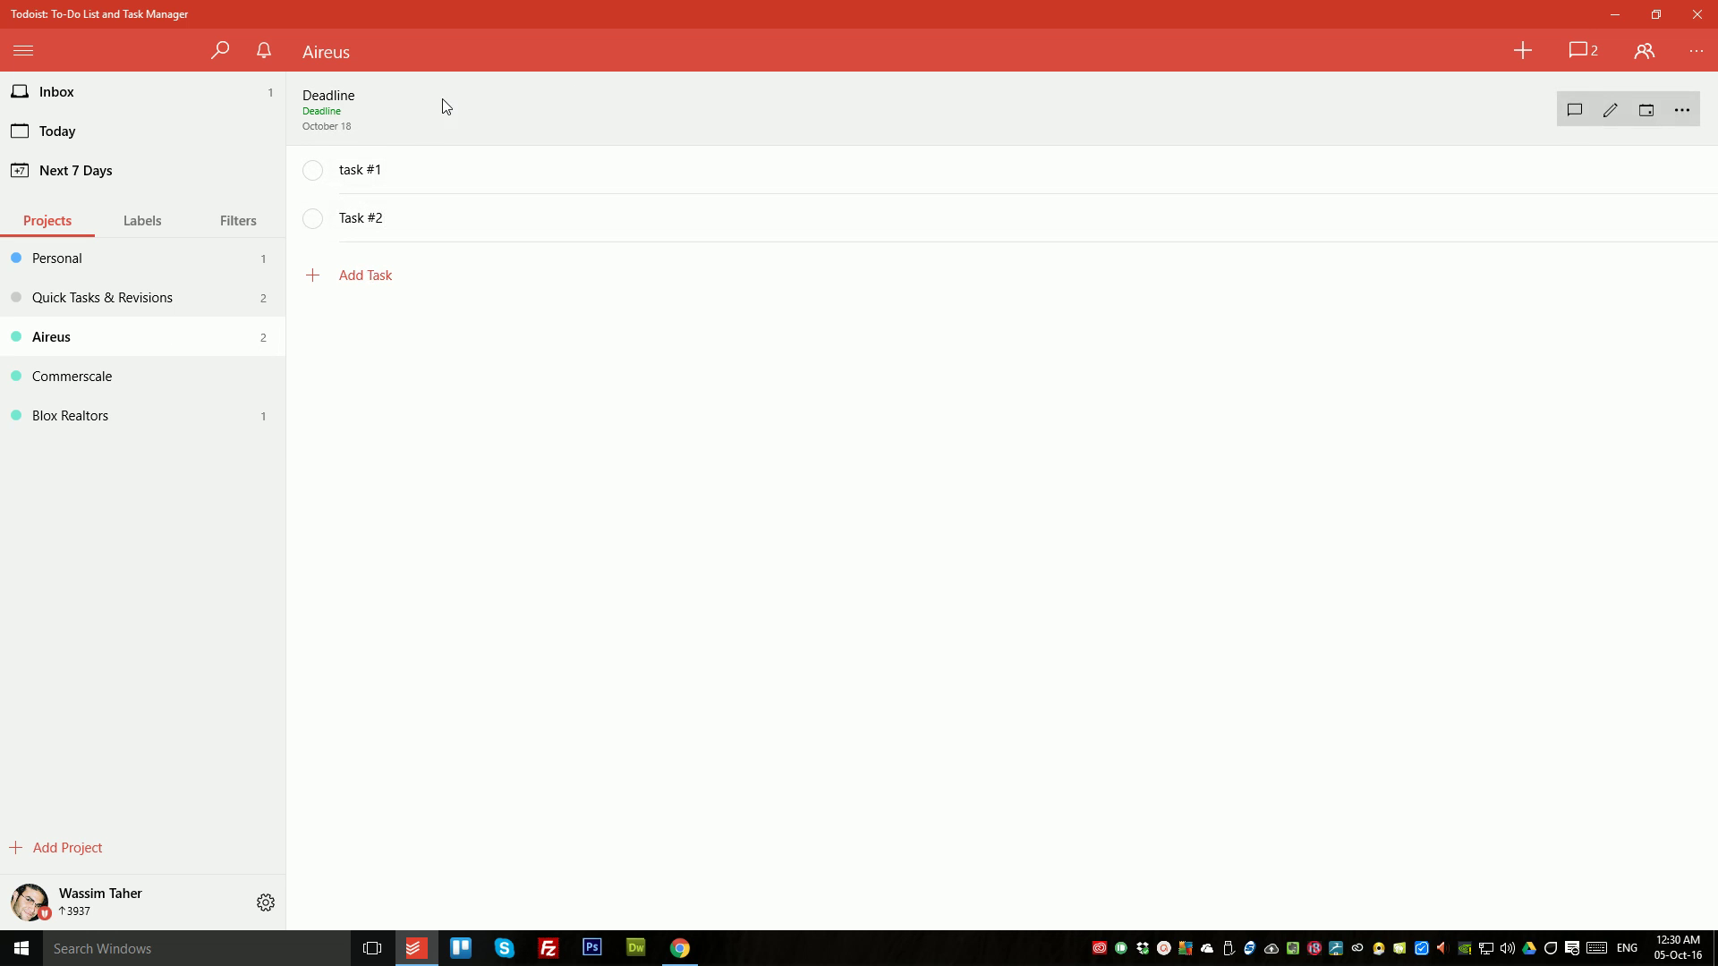
# Step: Make the Deadline item's title bold by wrapping it in **
pyautogui.click(1610, 110)
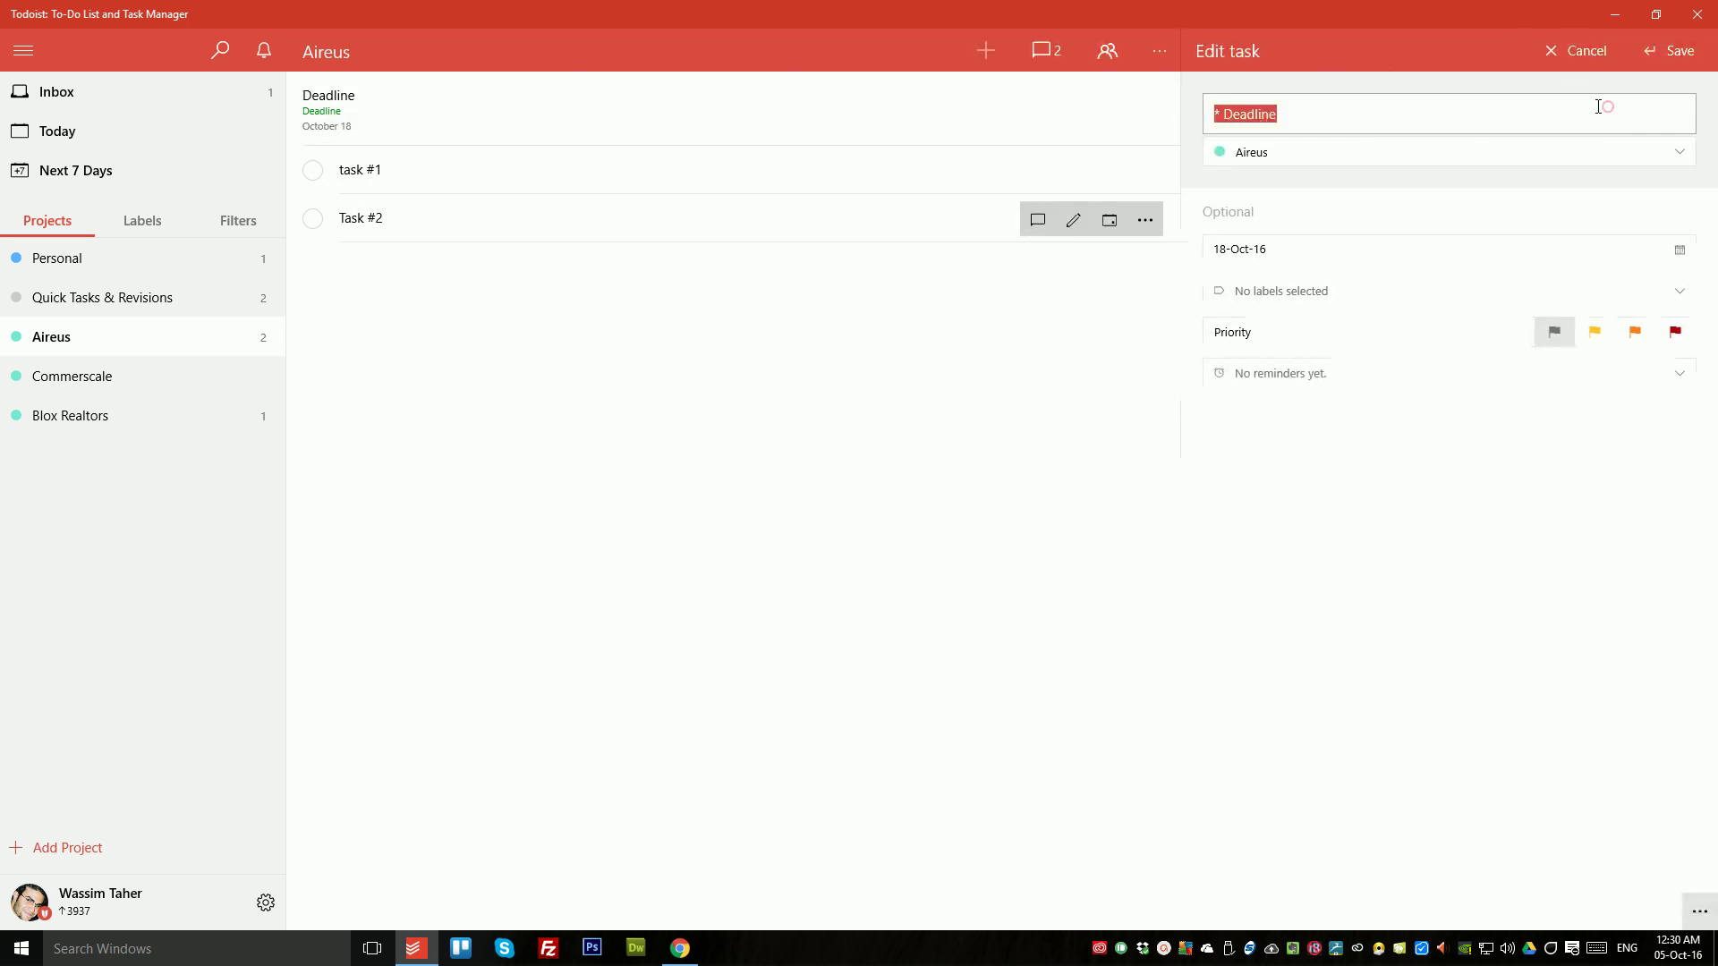
pyautogui.click(1246, 112)
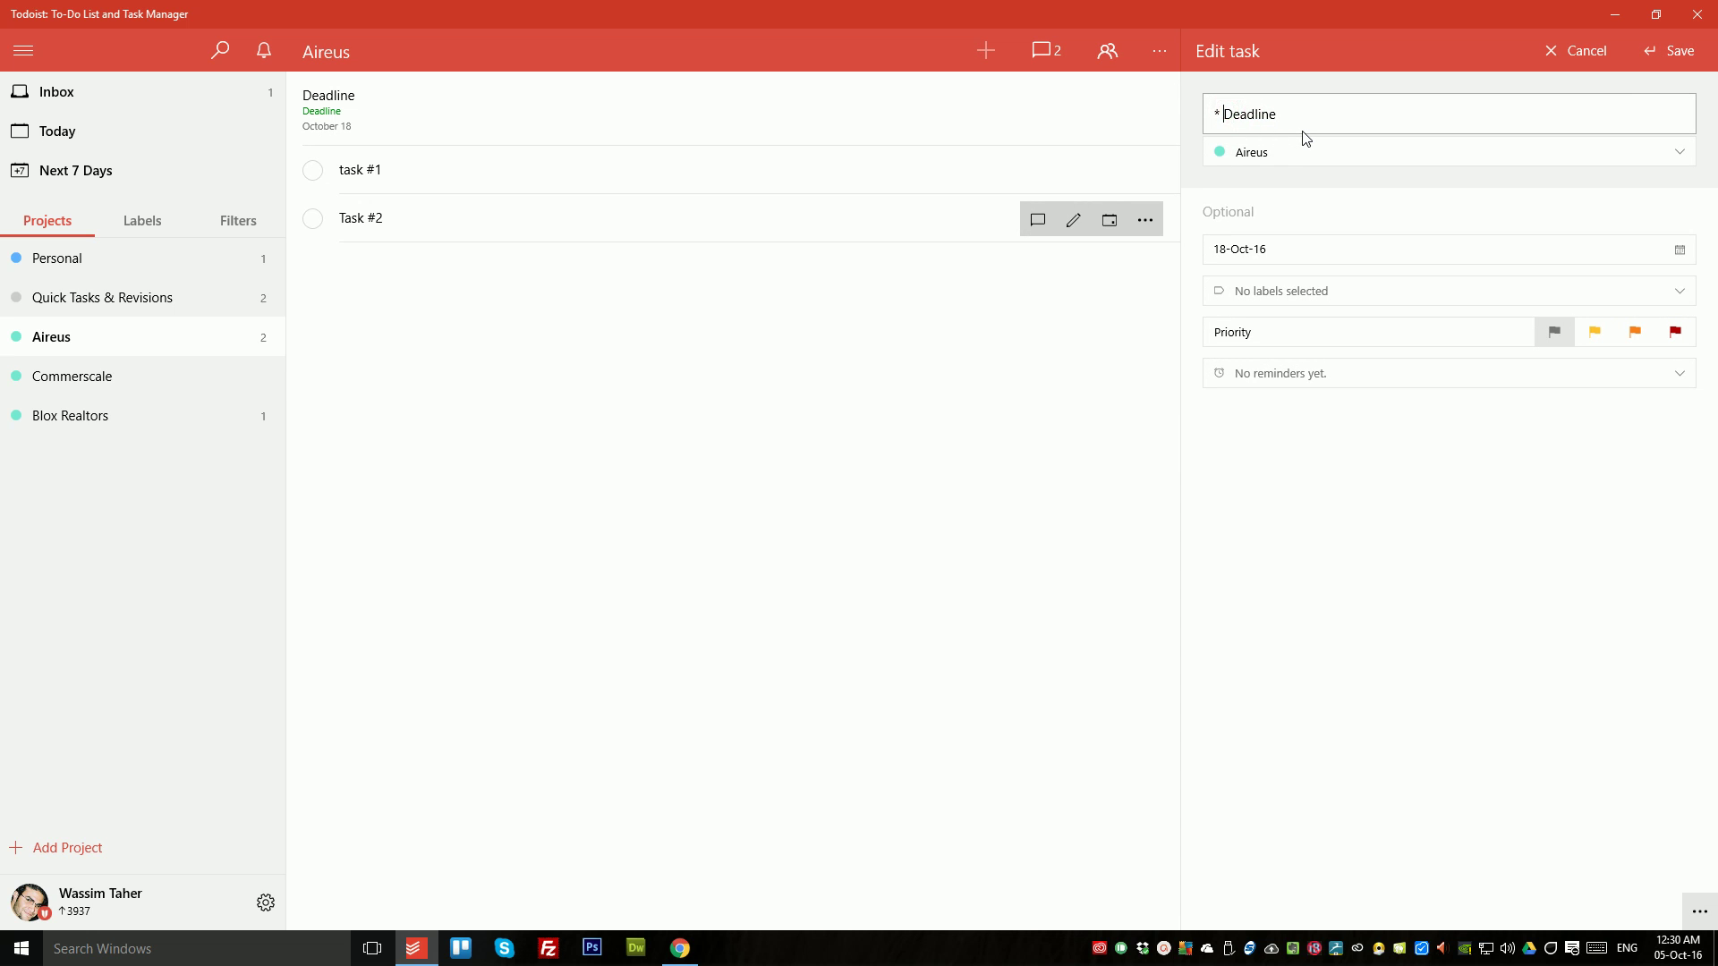
pyautogui.write('**')
pyautogui.press('Return')
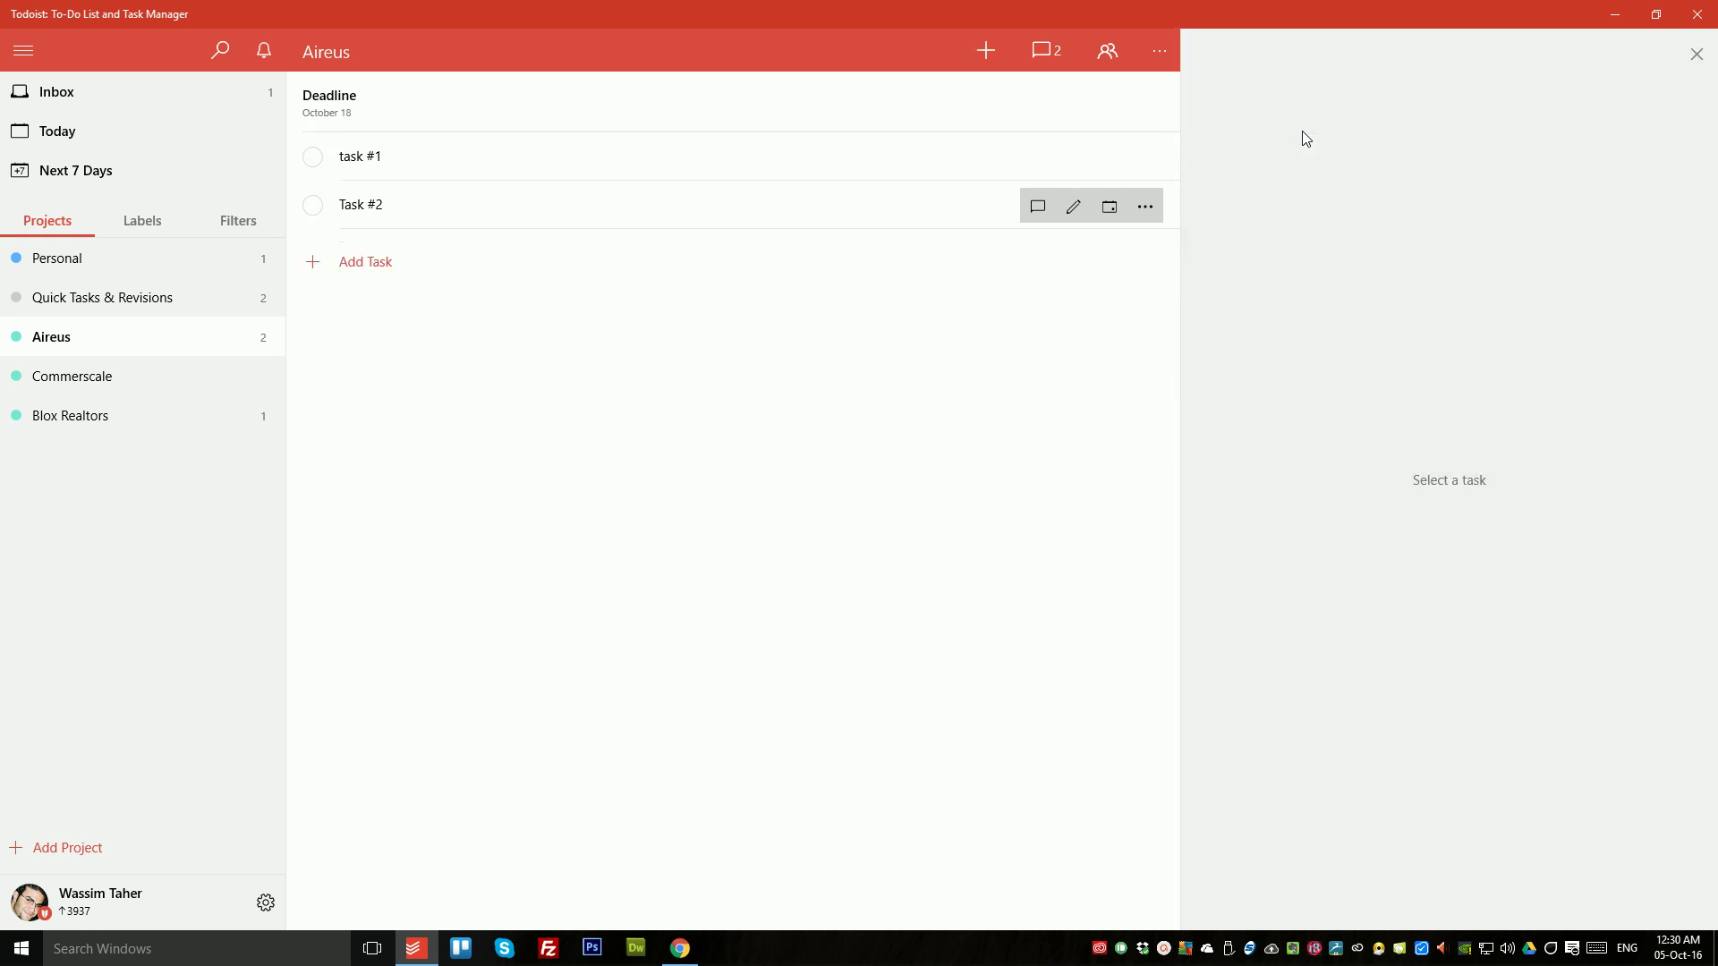
pyautogui.click(151, 338)
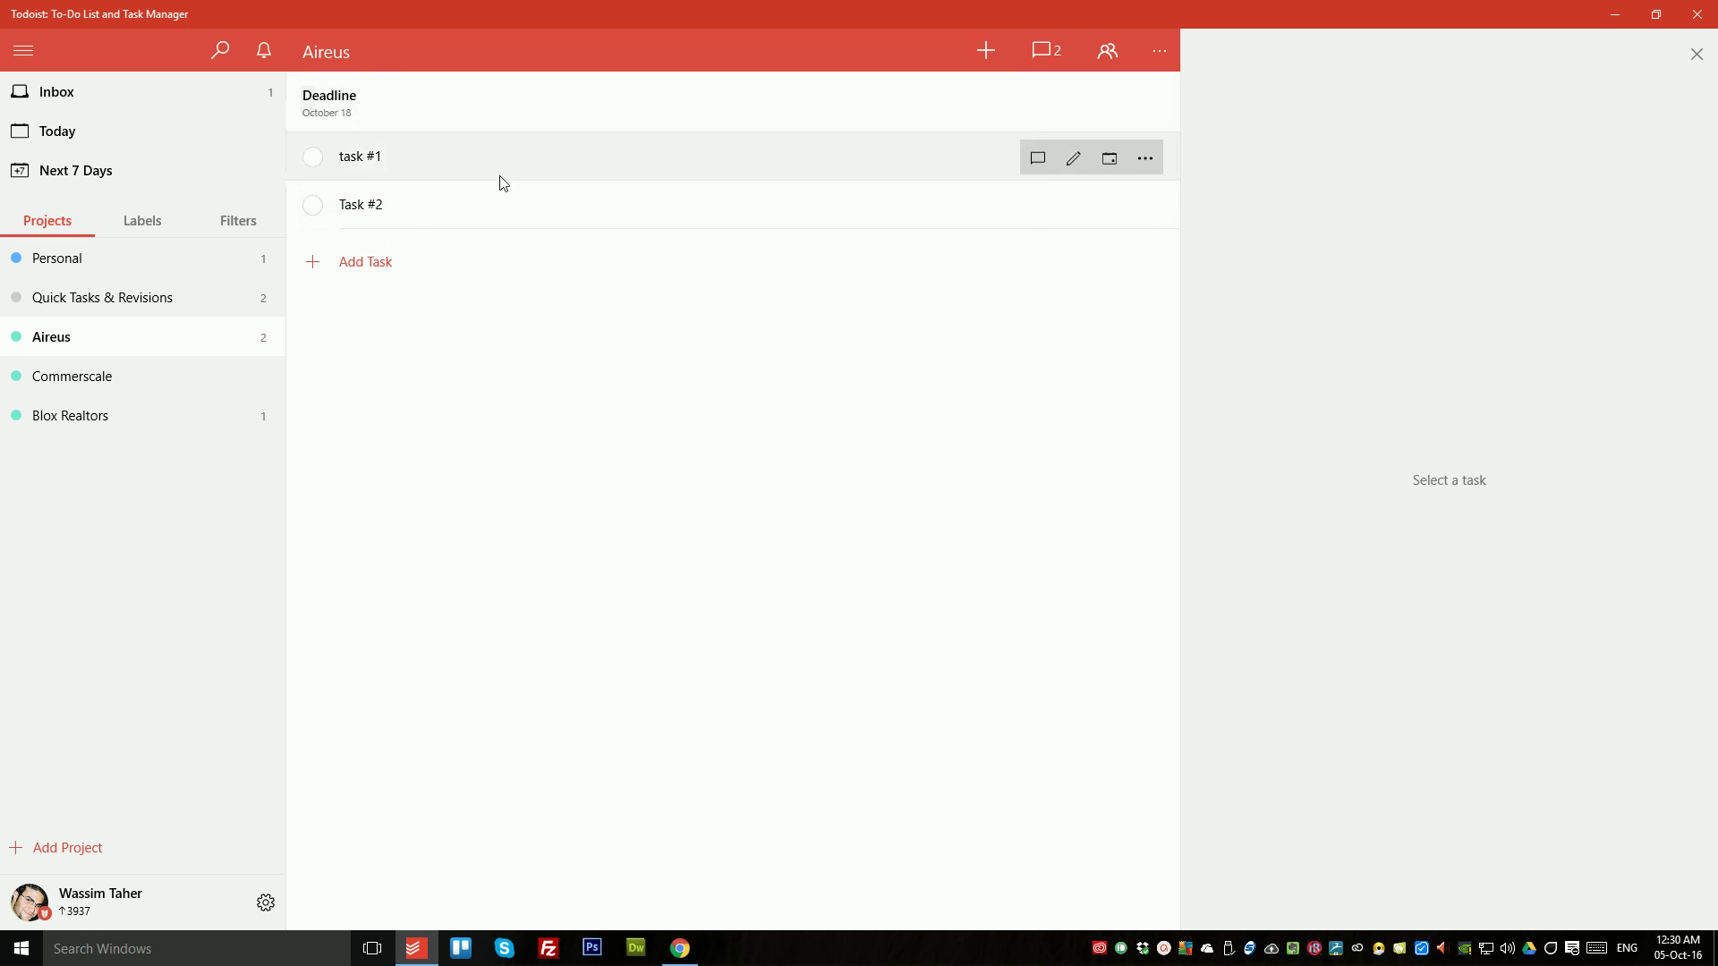
# Step: Reattach the Deadline label to the item, save, and close its comments pane
pyautogui.click(526, 112)
pyautogui.click(1597, 50)
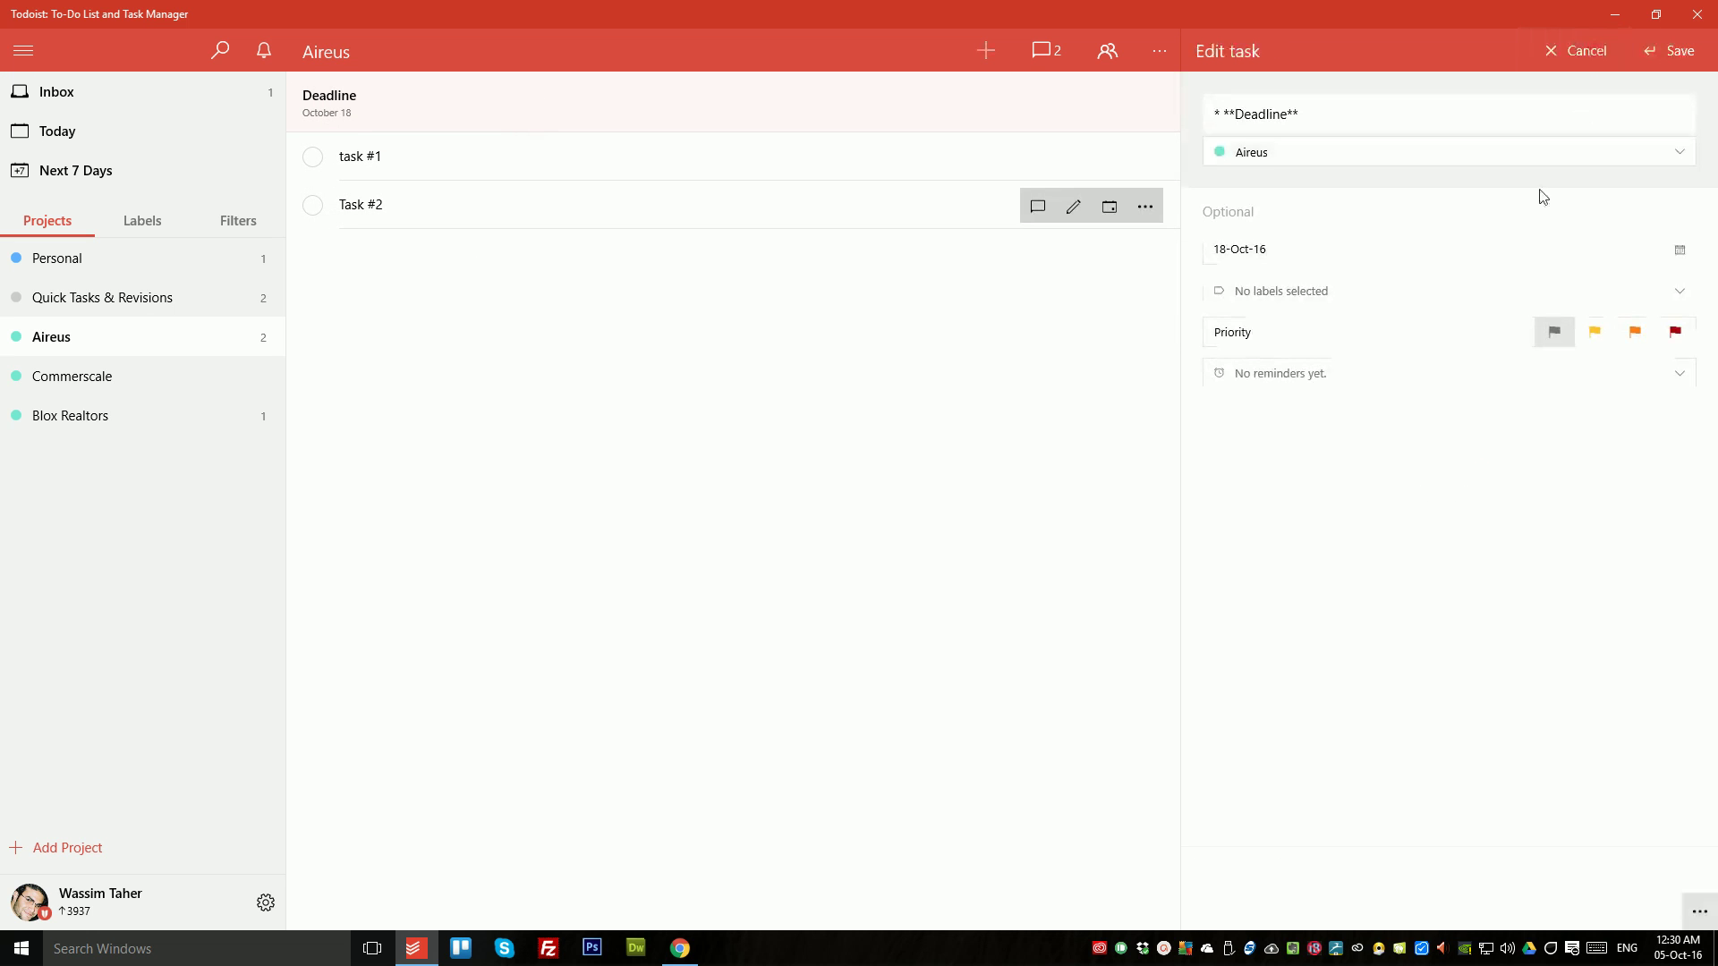
pyautogui.click(1302, 292)
pyautogui.click(1279, 364)
pyautogui.click(1379, 543)
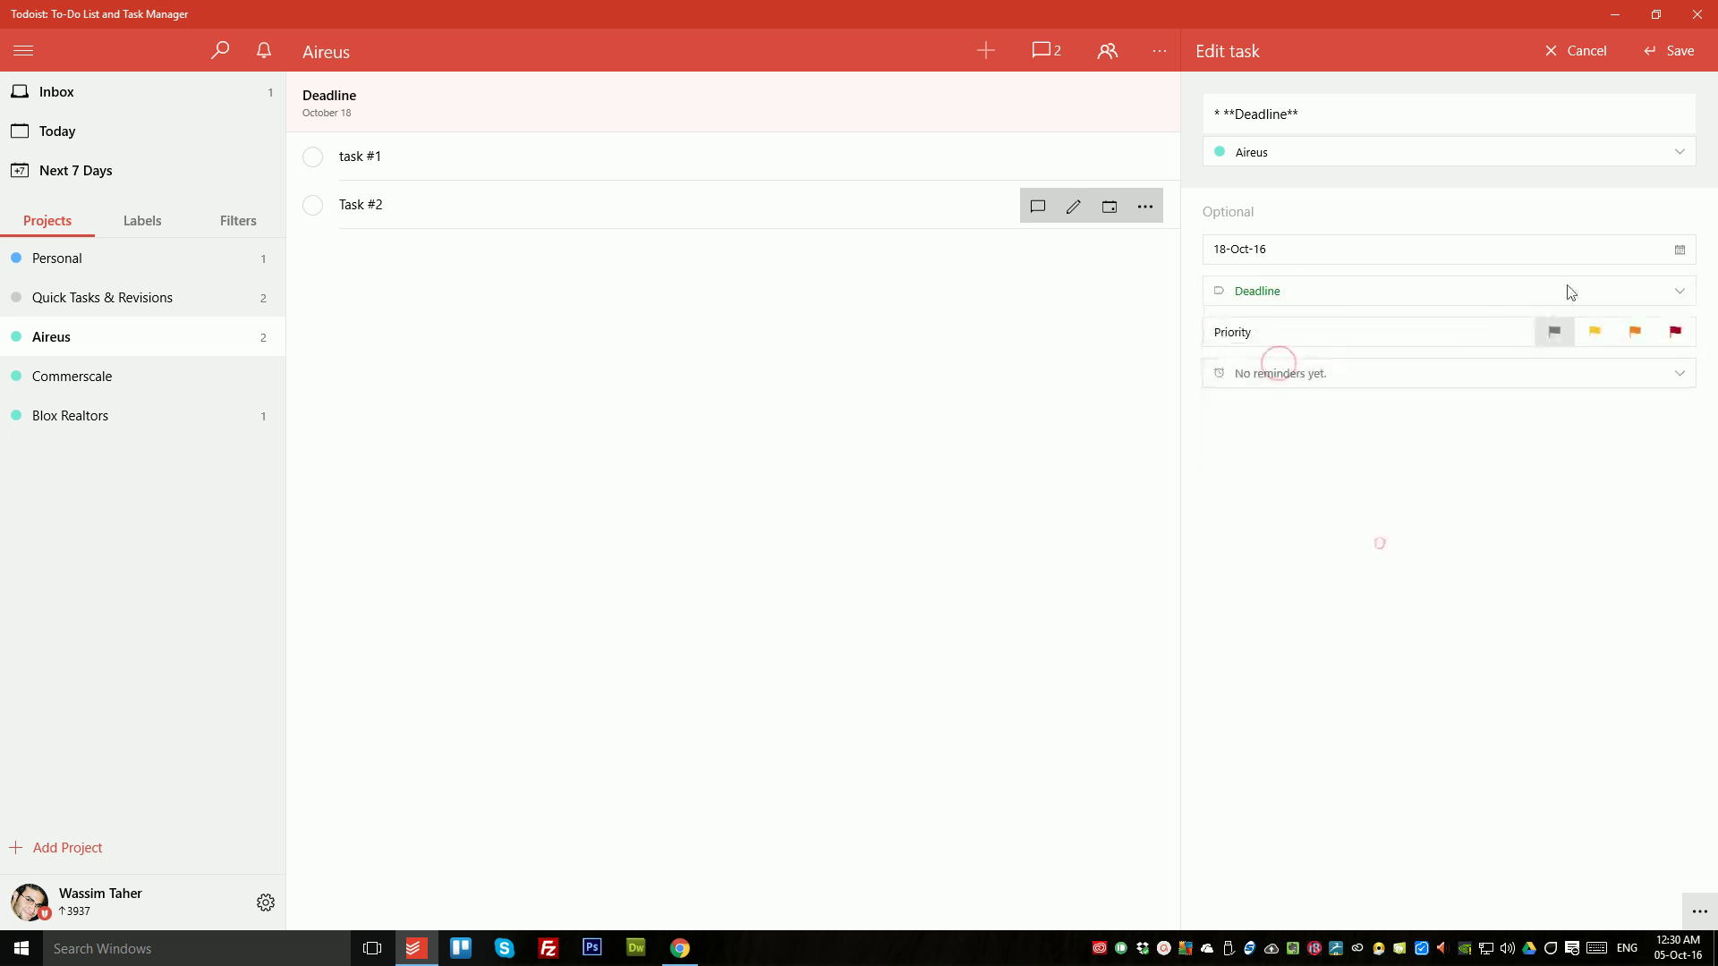
pyautogui.click(1669, 50)
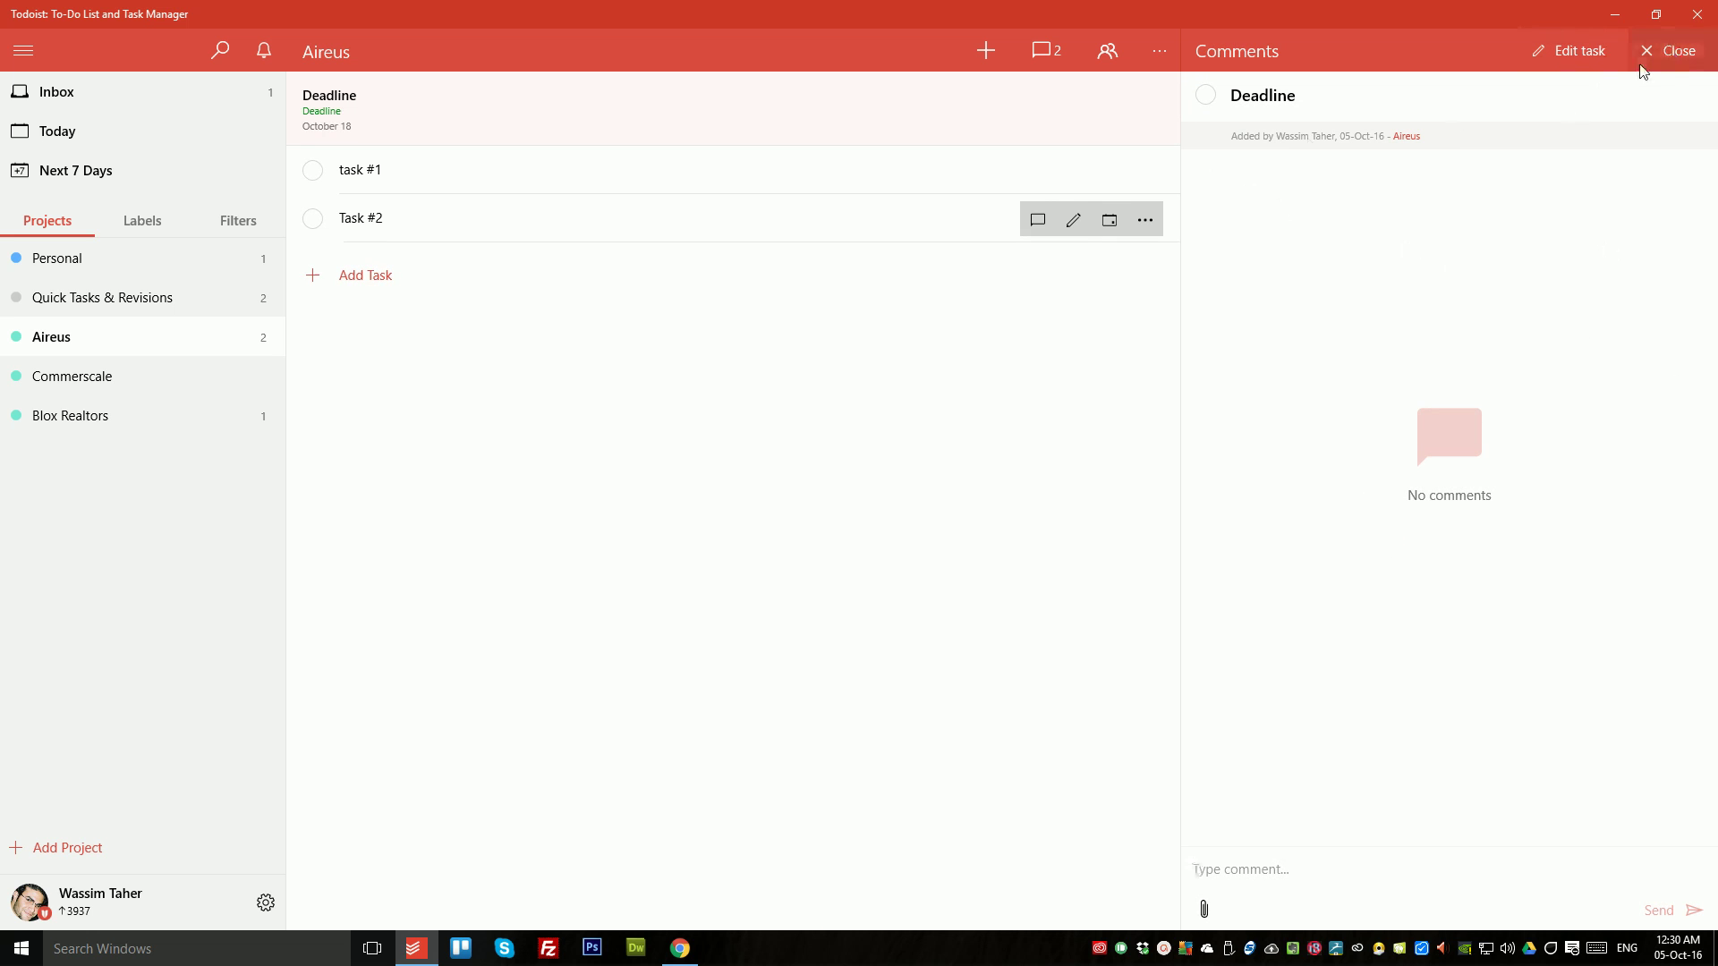
pyautogui.click(1646, 68)
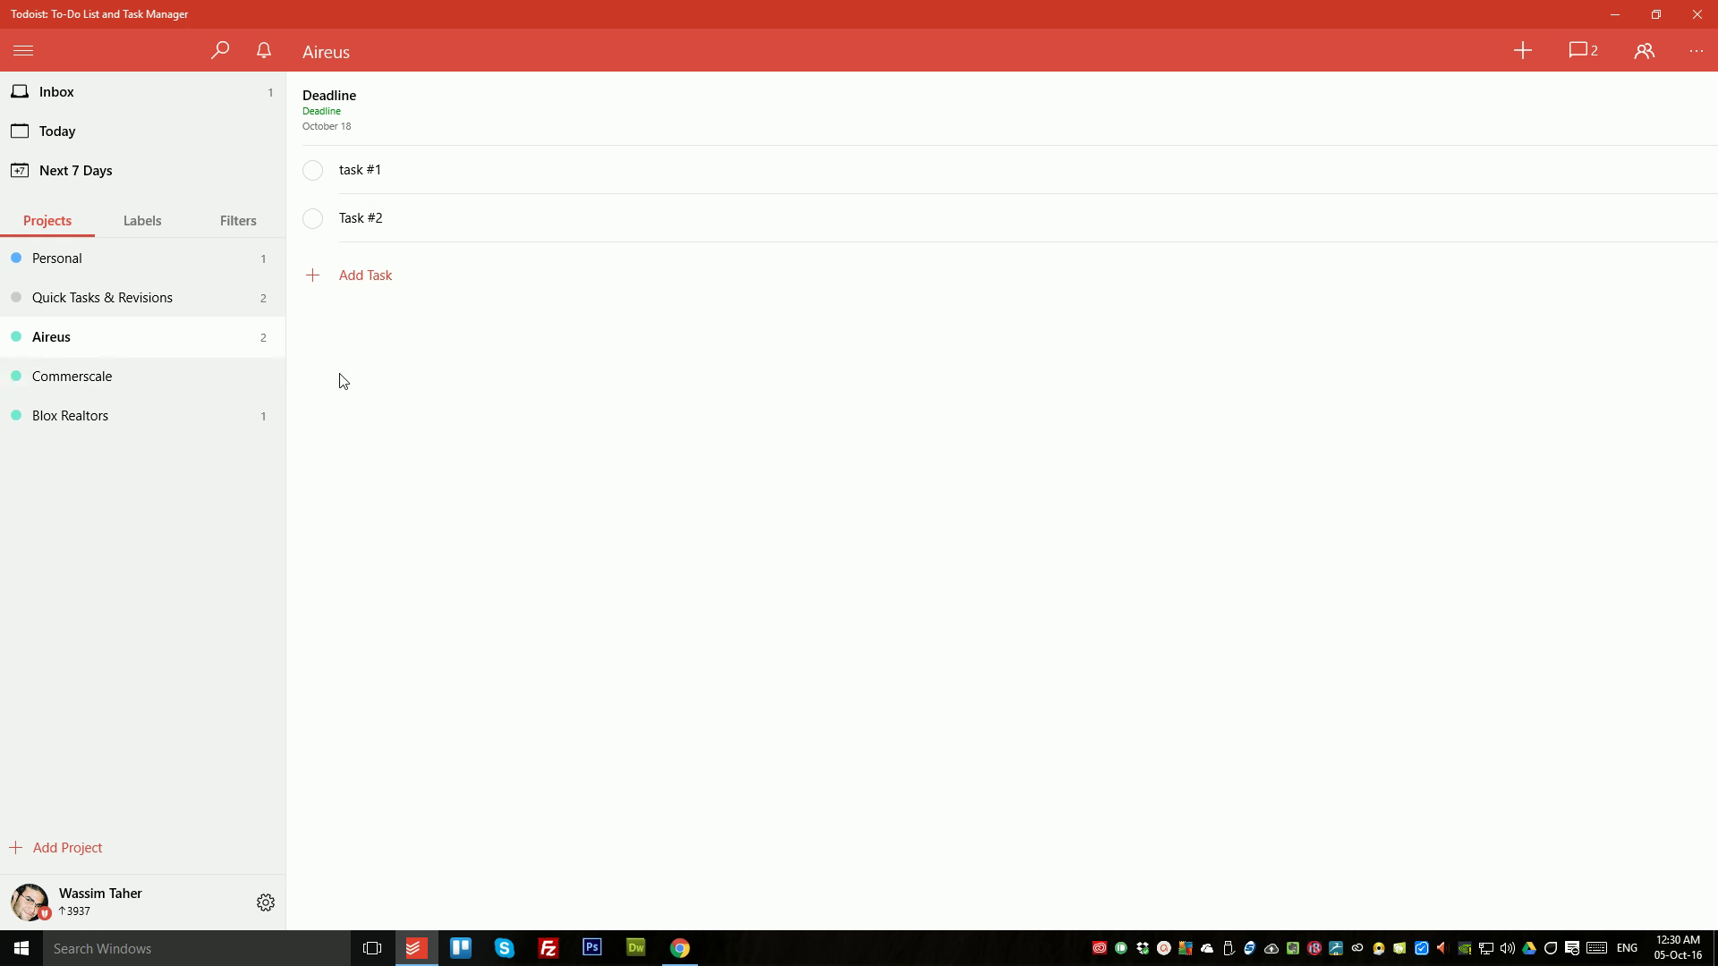
# Step: Show the Labels list (Deadline, Payment) in the sidebar
pyautogui.click(131, 223)
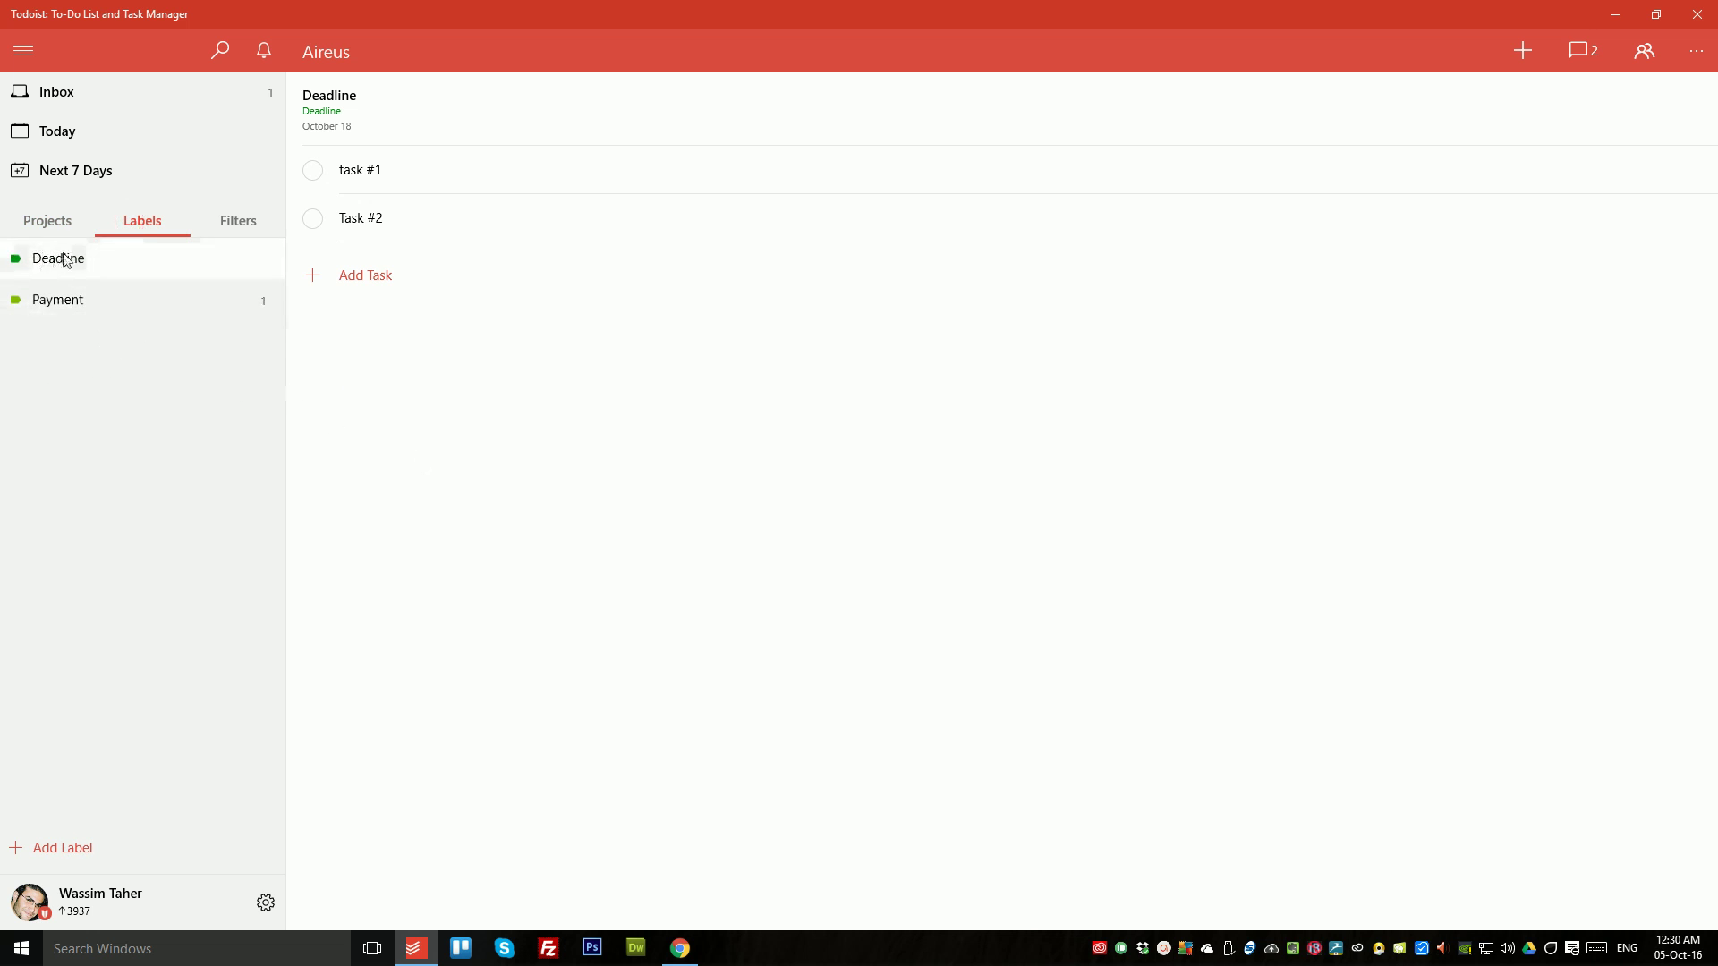
pyautogui.click(107, 305)
pyautogui.click(103, 259)
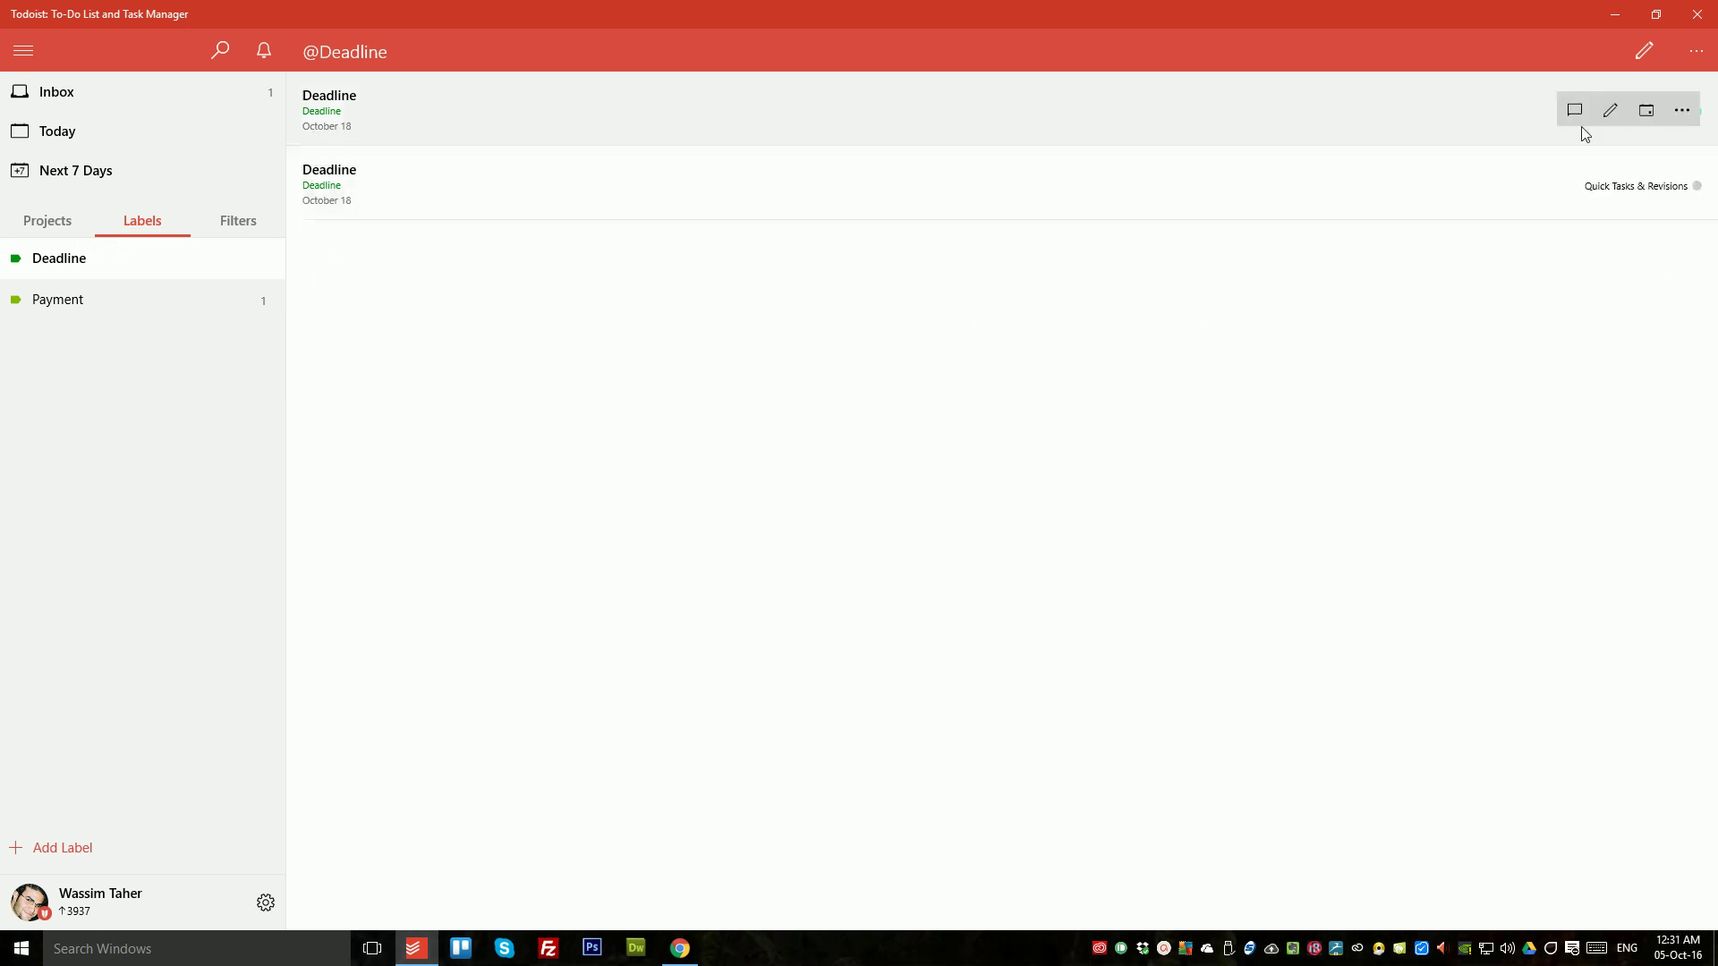
pyautogui.moveTo(1193, 181)
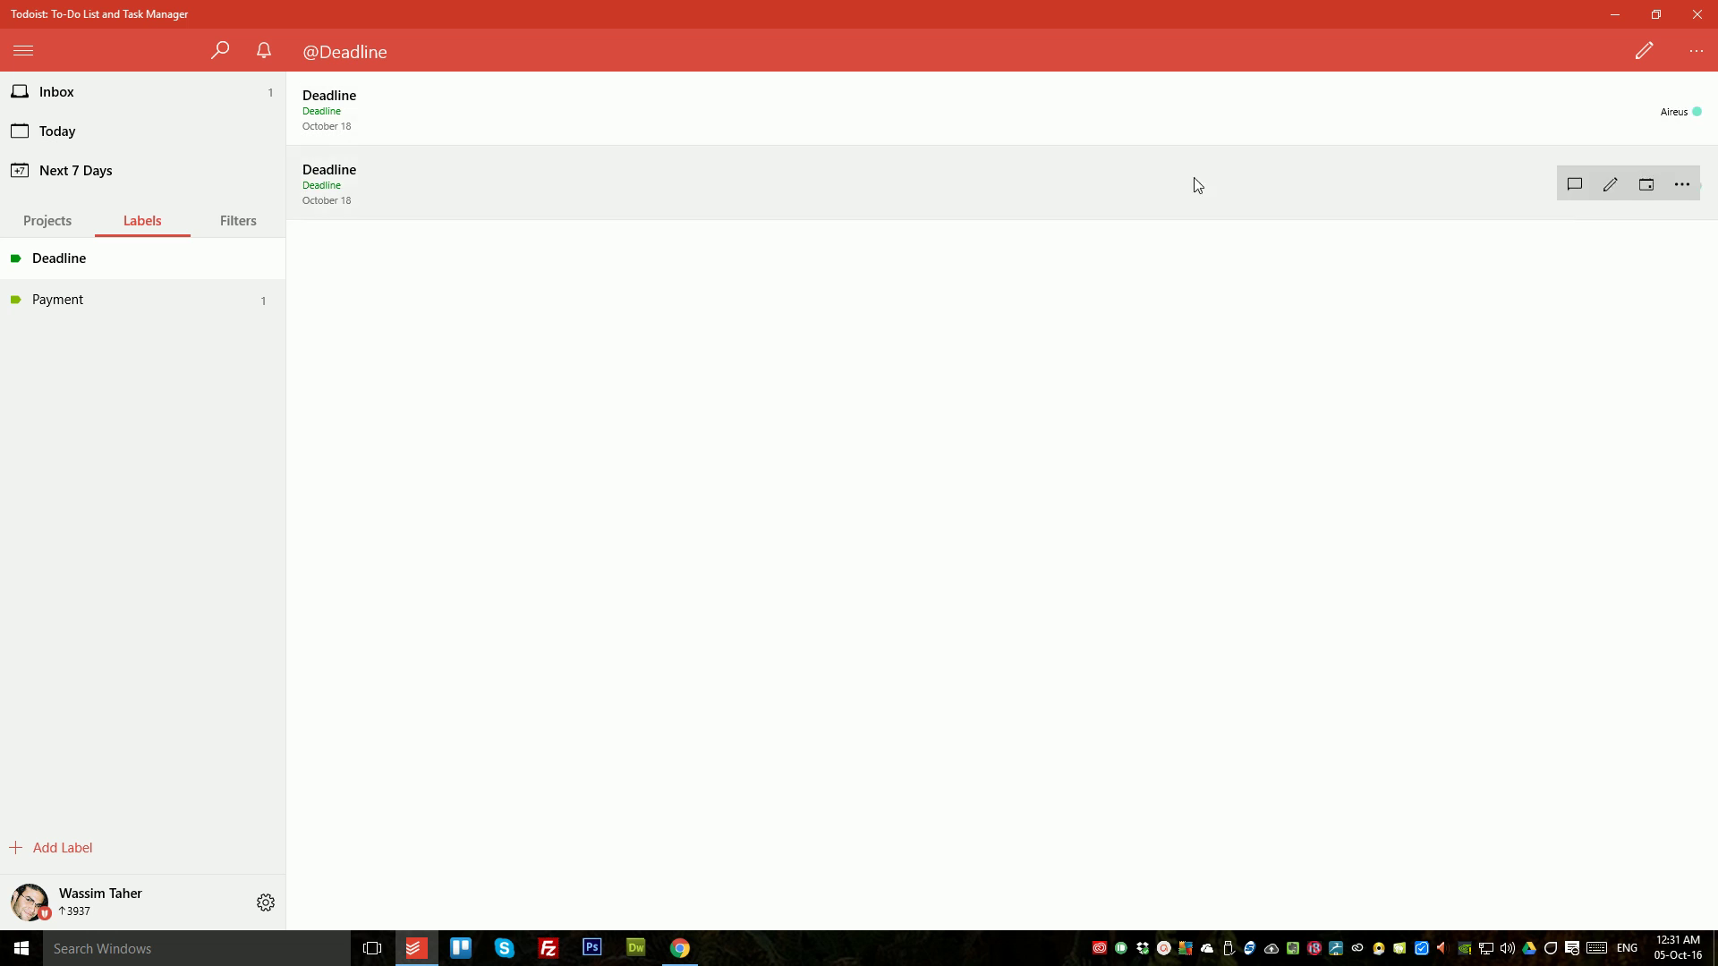
pyautogui.click(1646, 184)
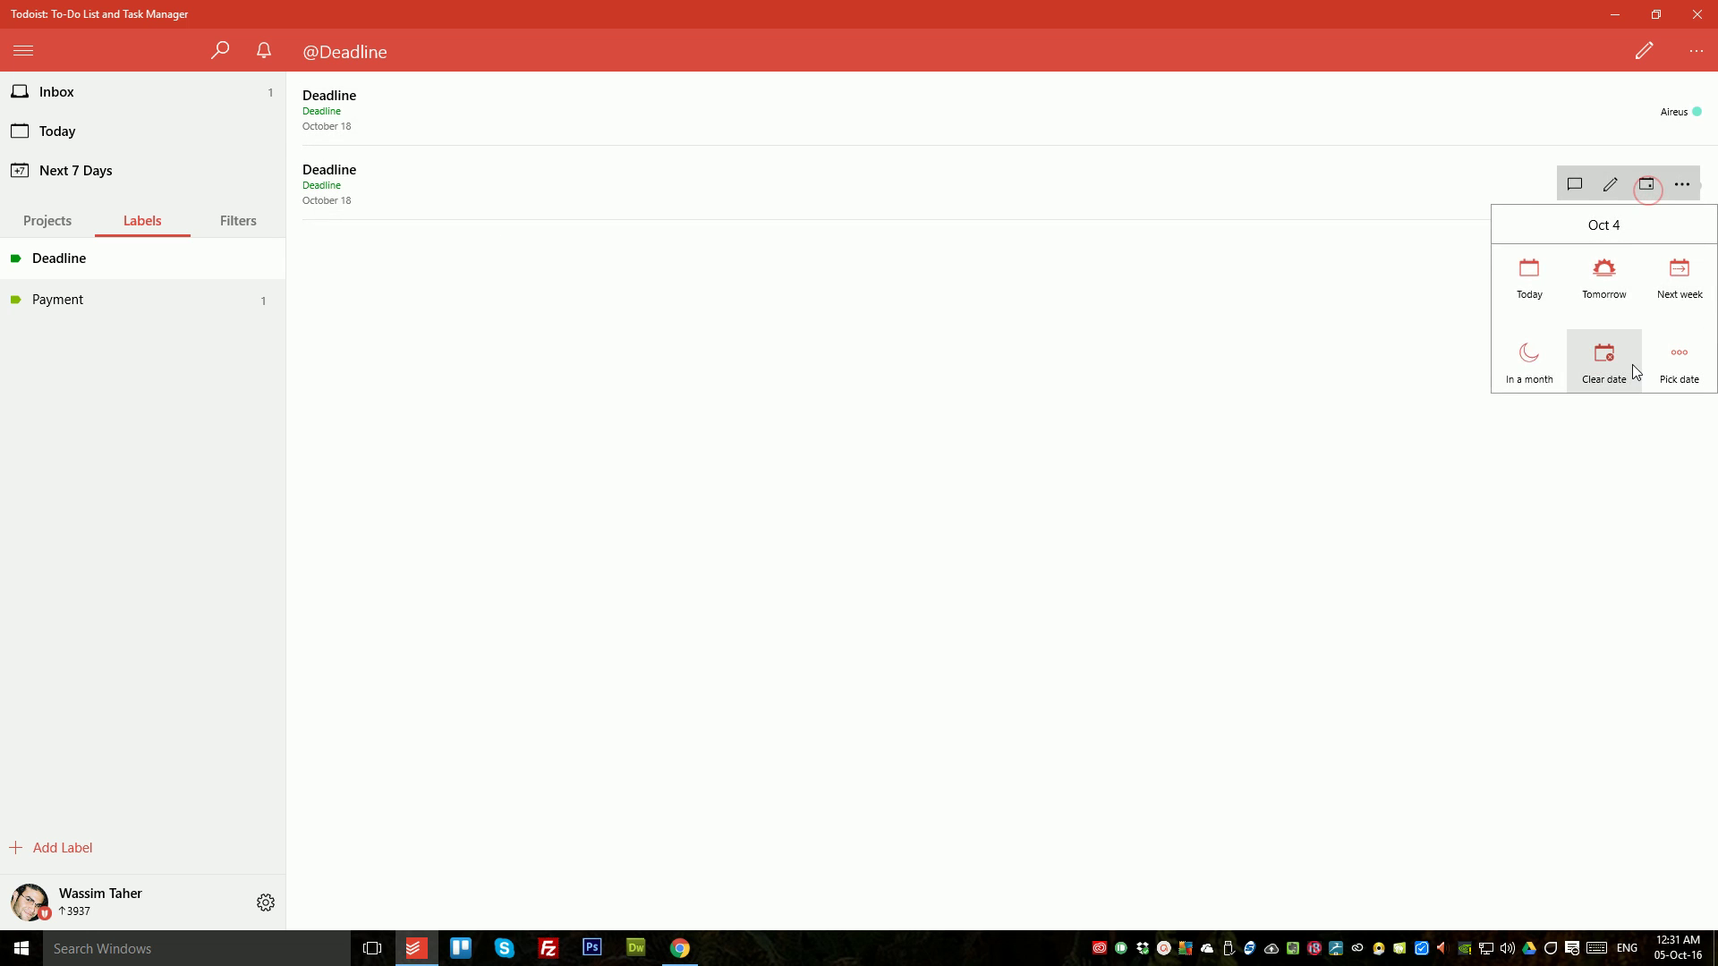
pyautogui.click(1602, 280)
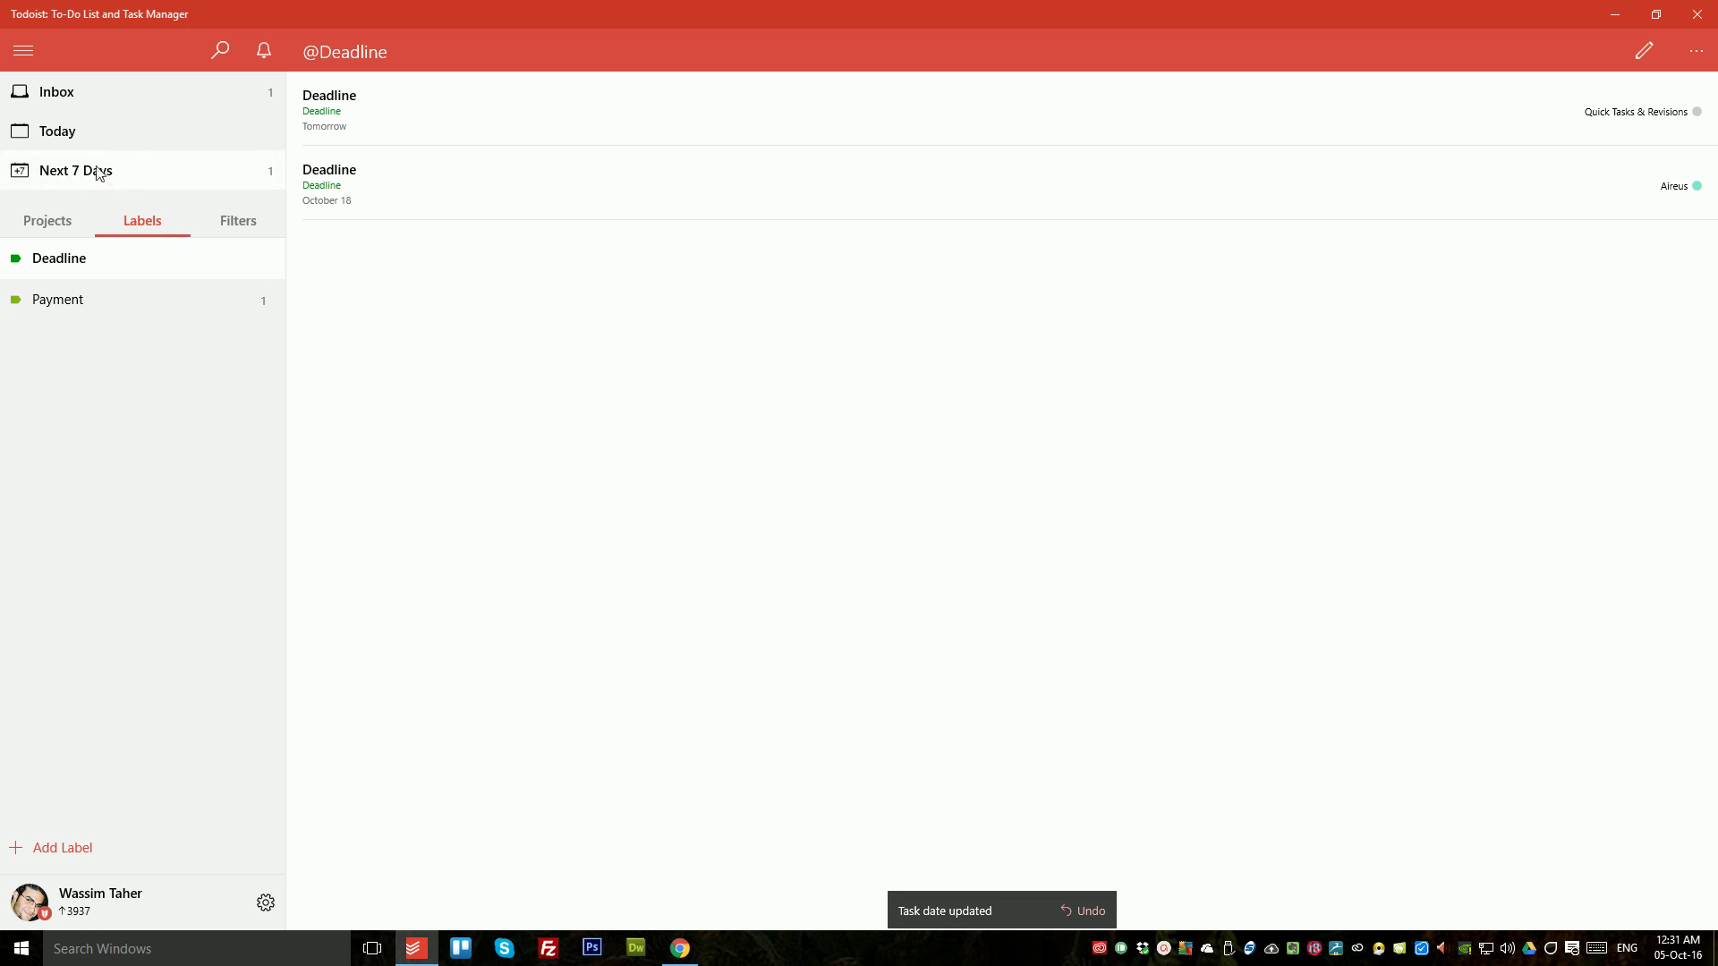
pyautogui.click(46, 220)
pyautogui.click(163, 307)
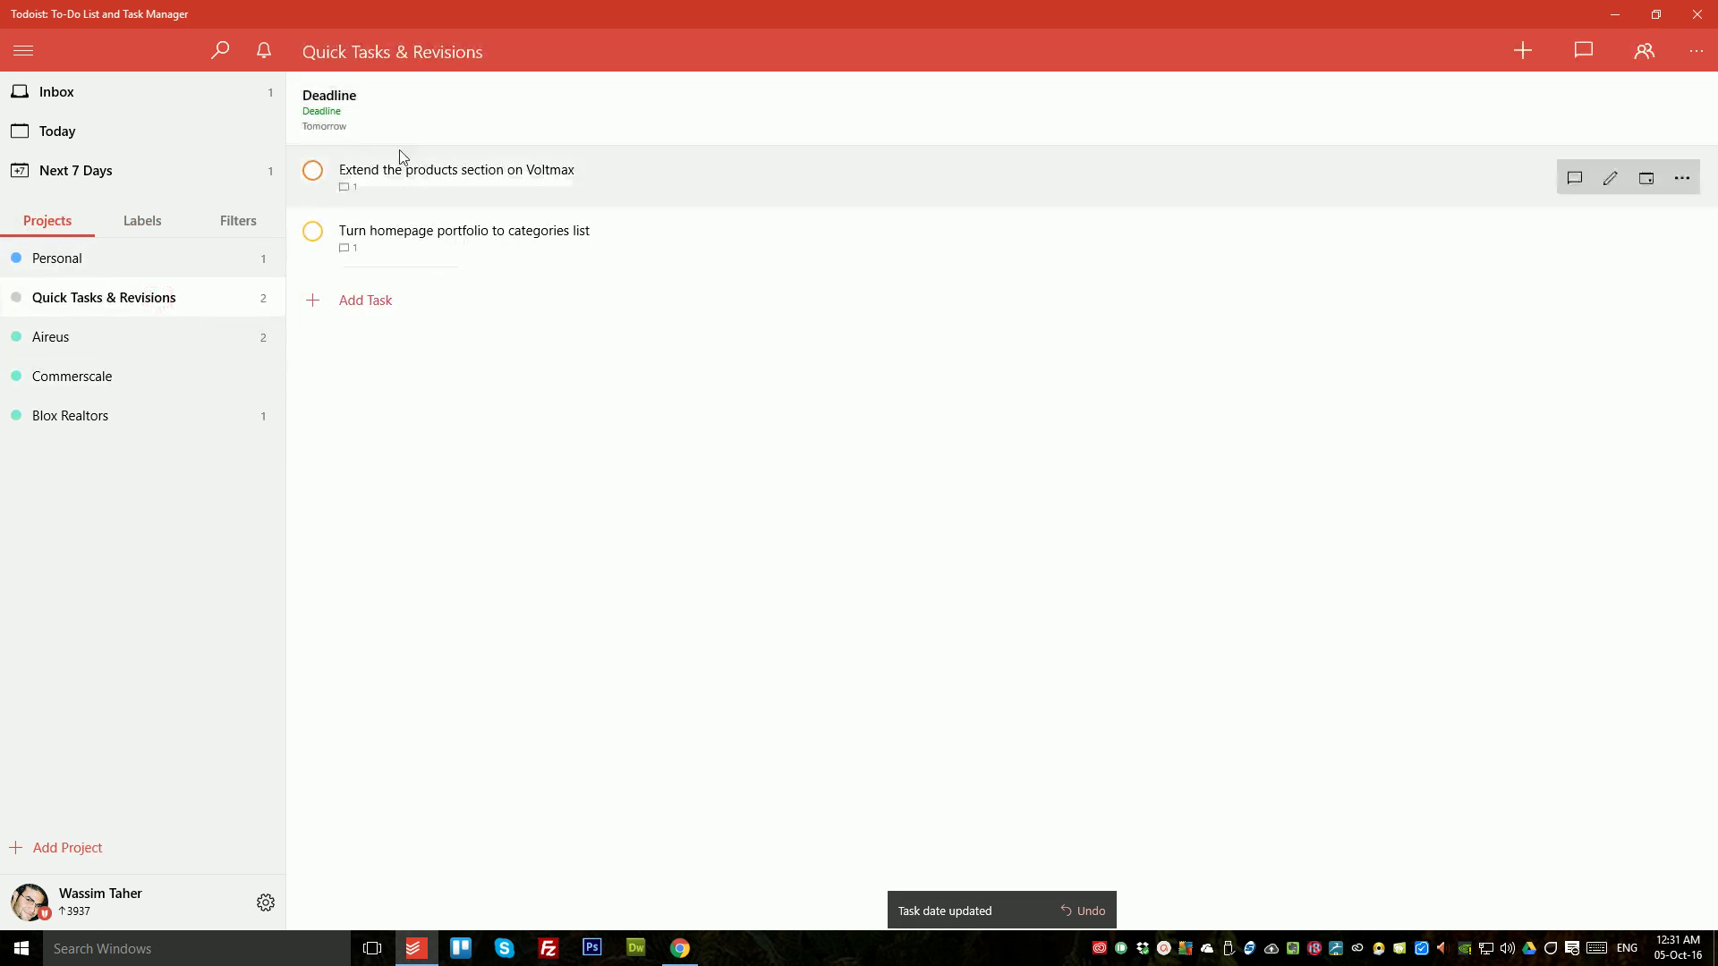
pyautogui.click(138, 223)
pyautogui.click(111, 261)
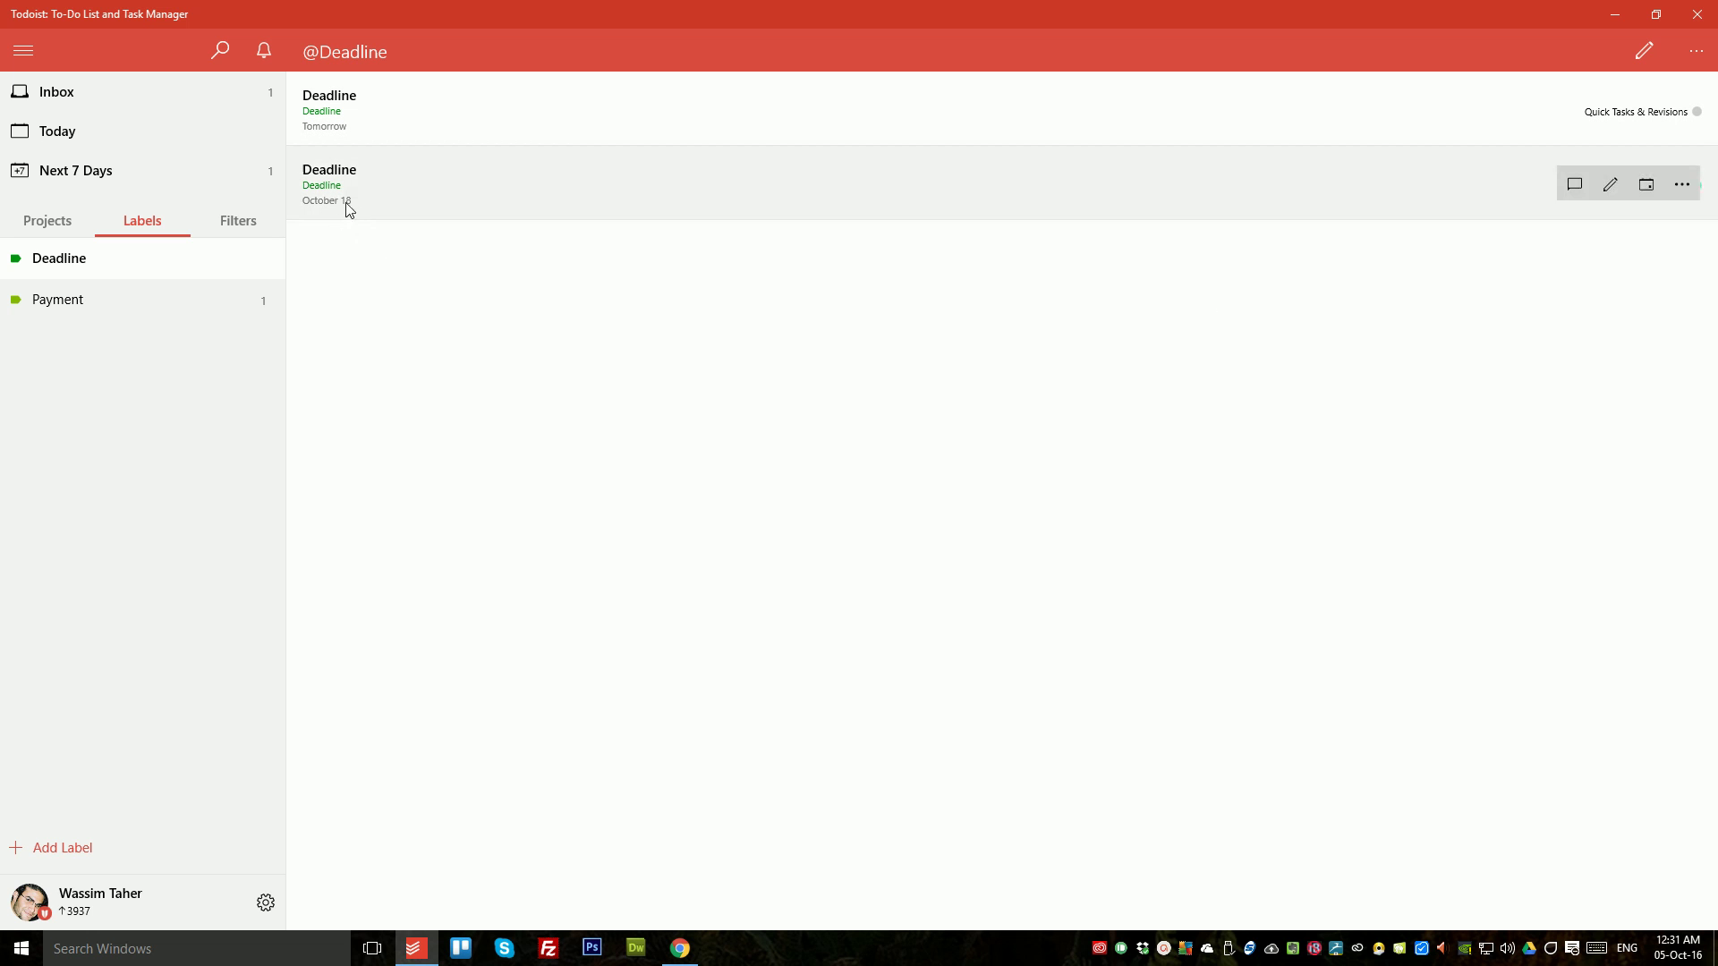
pyautogui.moveTo(1682, 187)
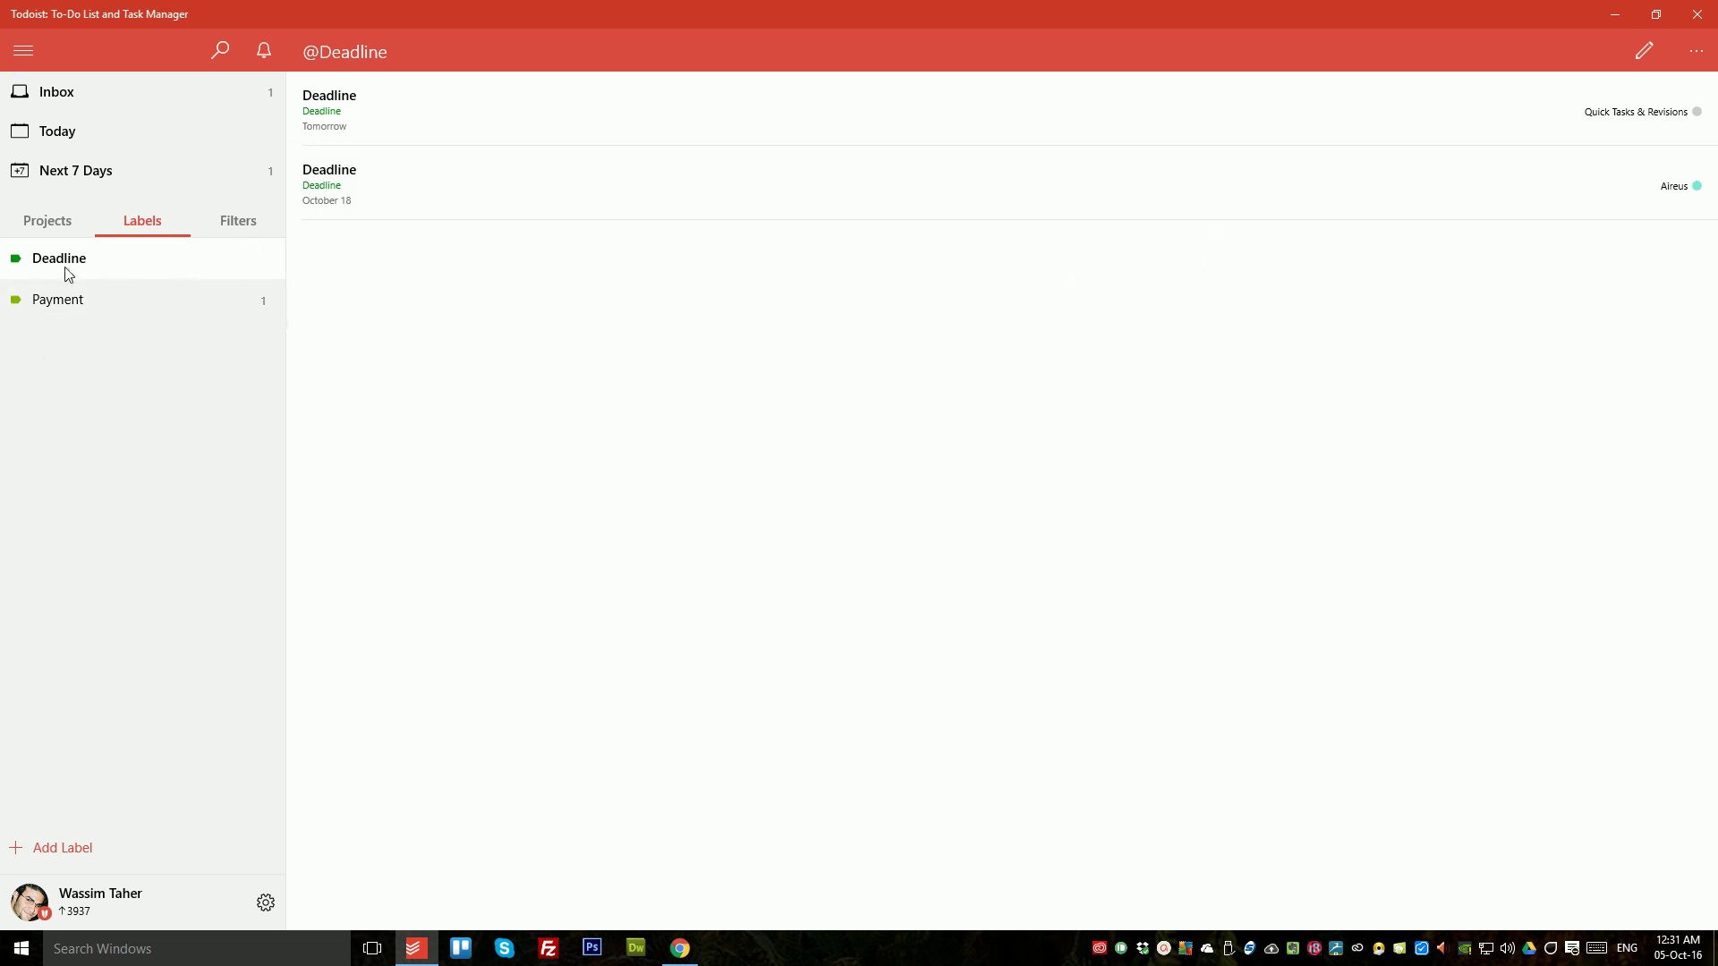
pyautogui.click(1695, 55)
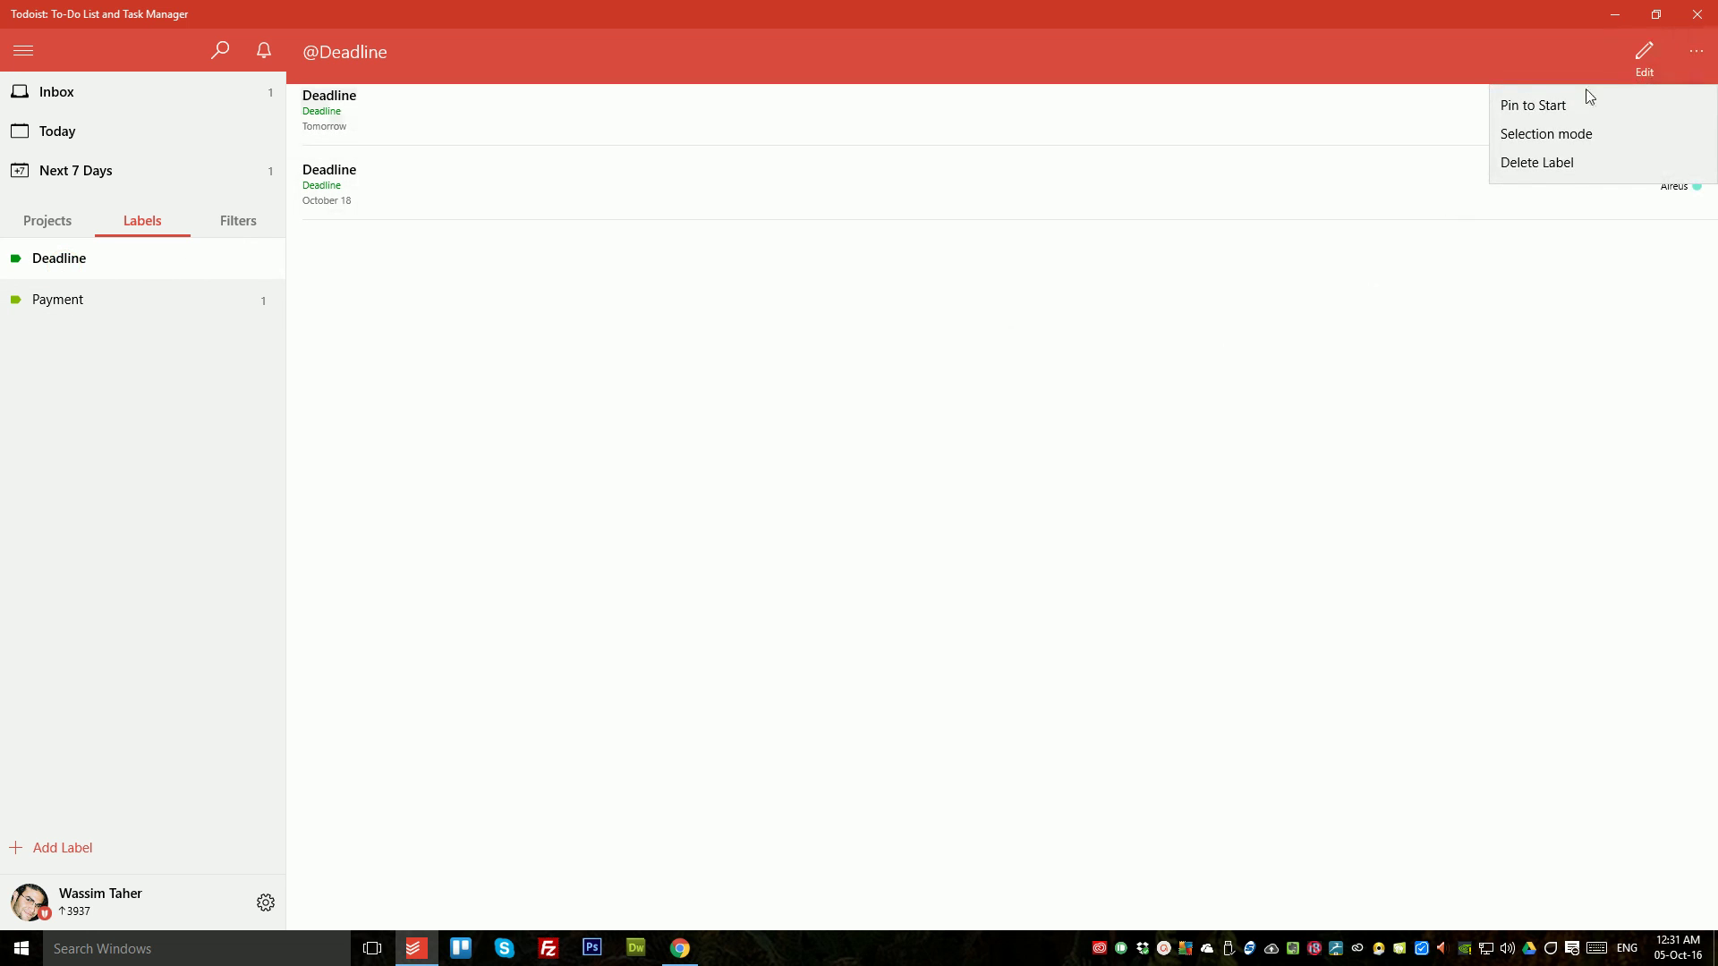
# Step: Pin the Deadline label to Start, confirm with Yes, and show Today
pyautogui.click(1533, 106)
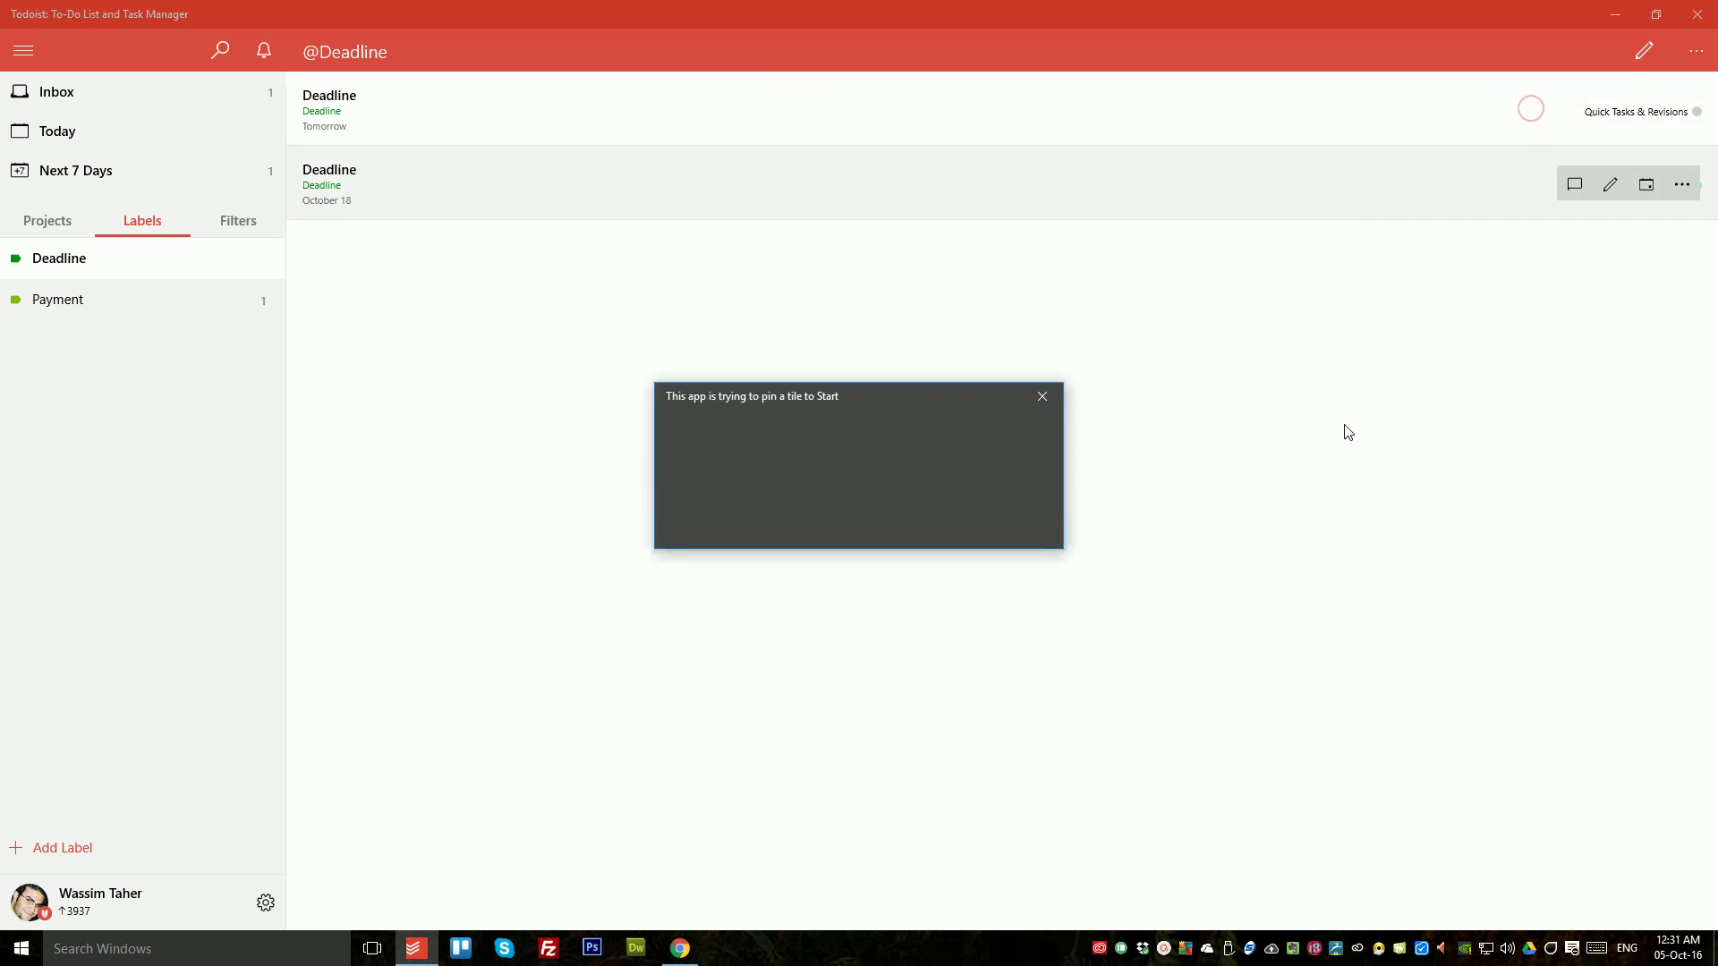
pyautogui.click(767, 518)
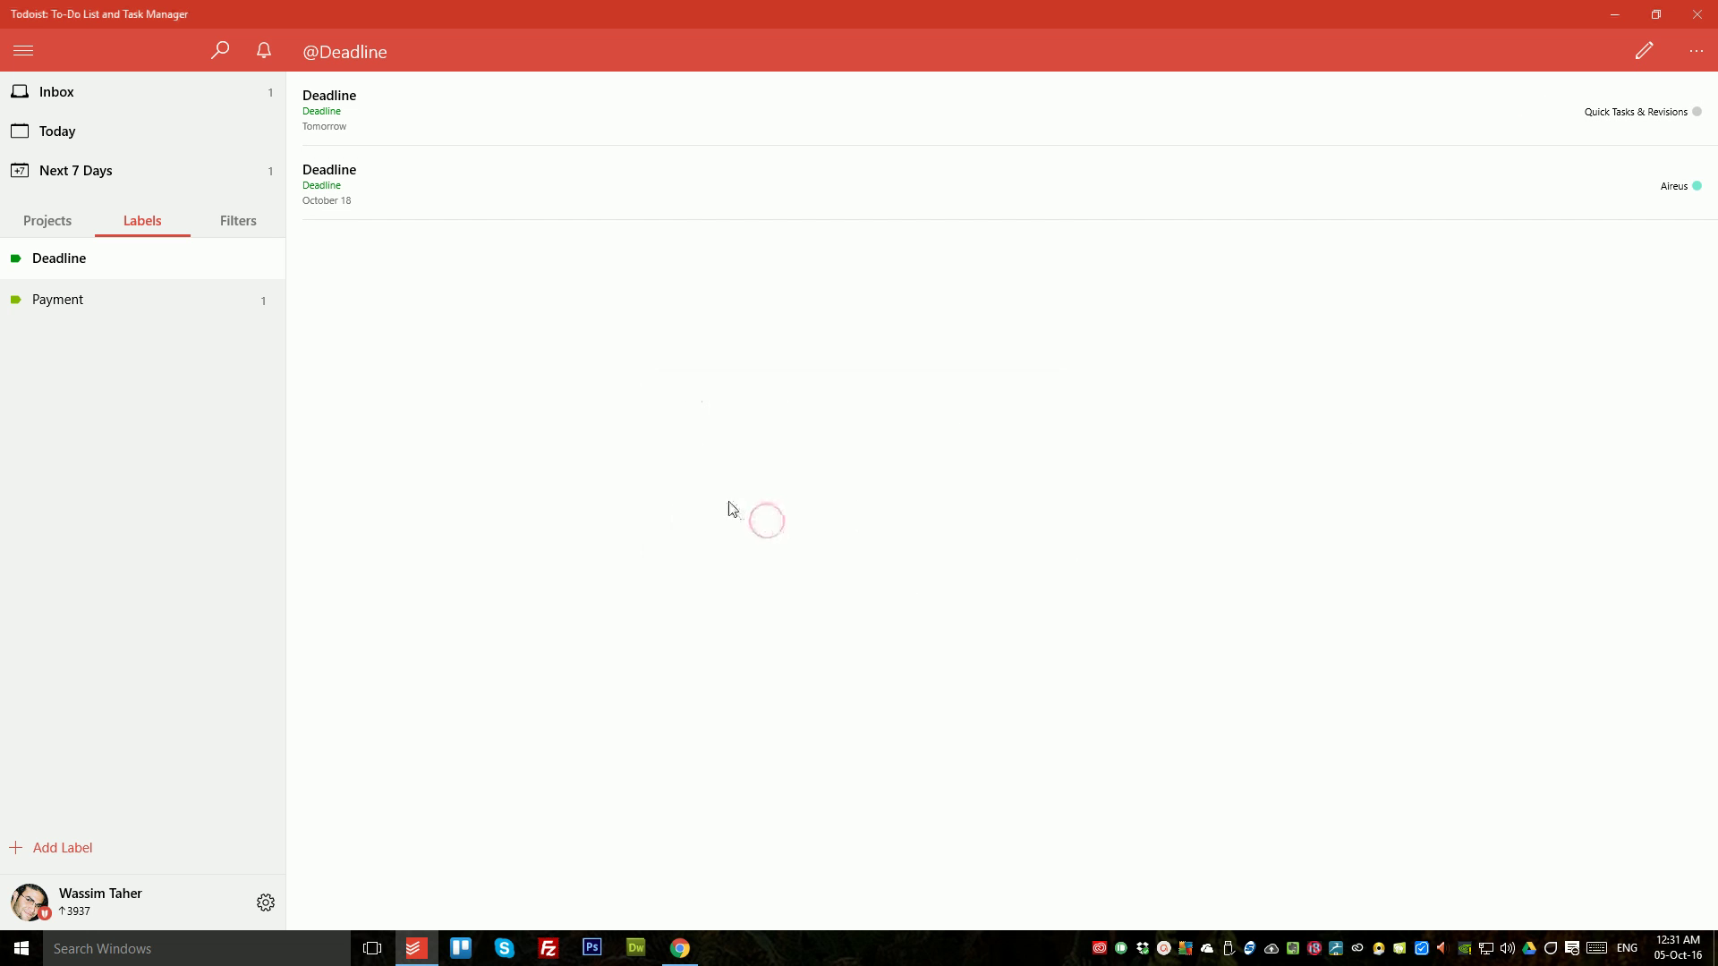
pyautogui.click(55, 136)
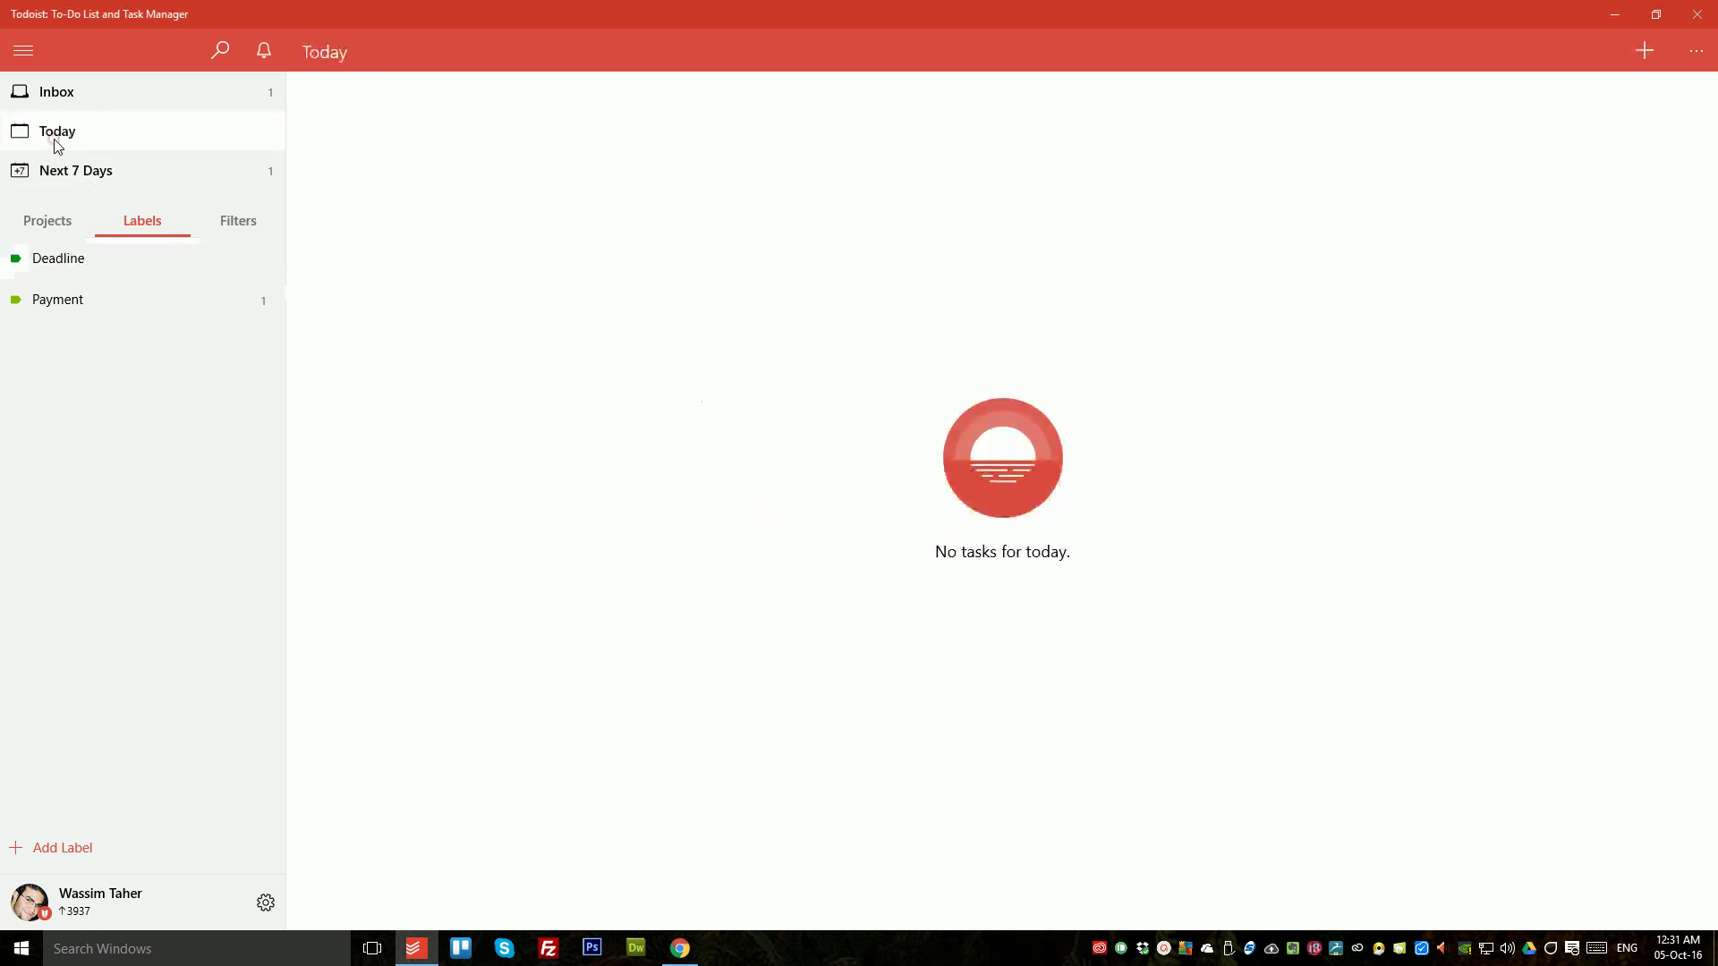
# Step: Close Todoist, relaunch it from the new Deadline Start tile, then close it again
pyautogui.click(1694, 20)
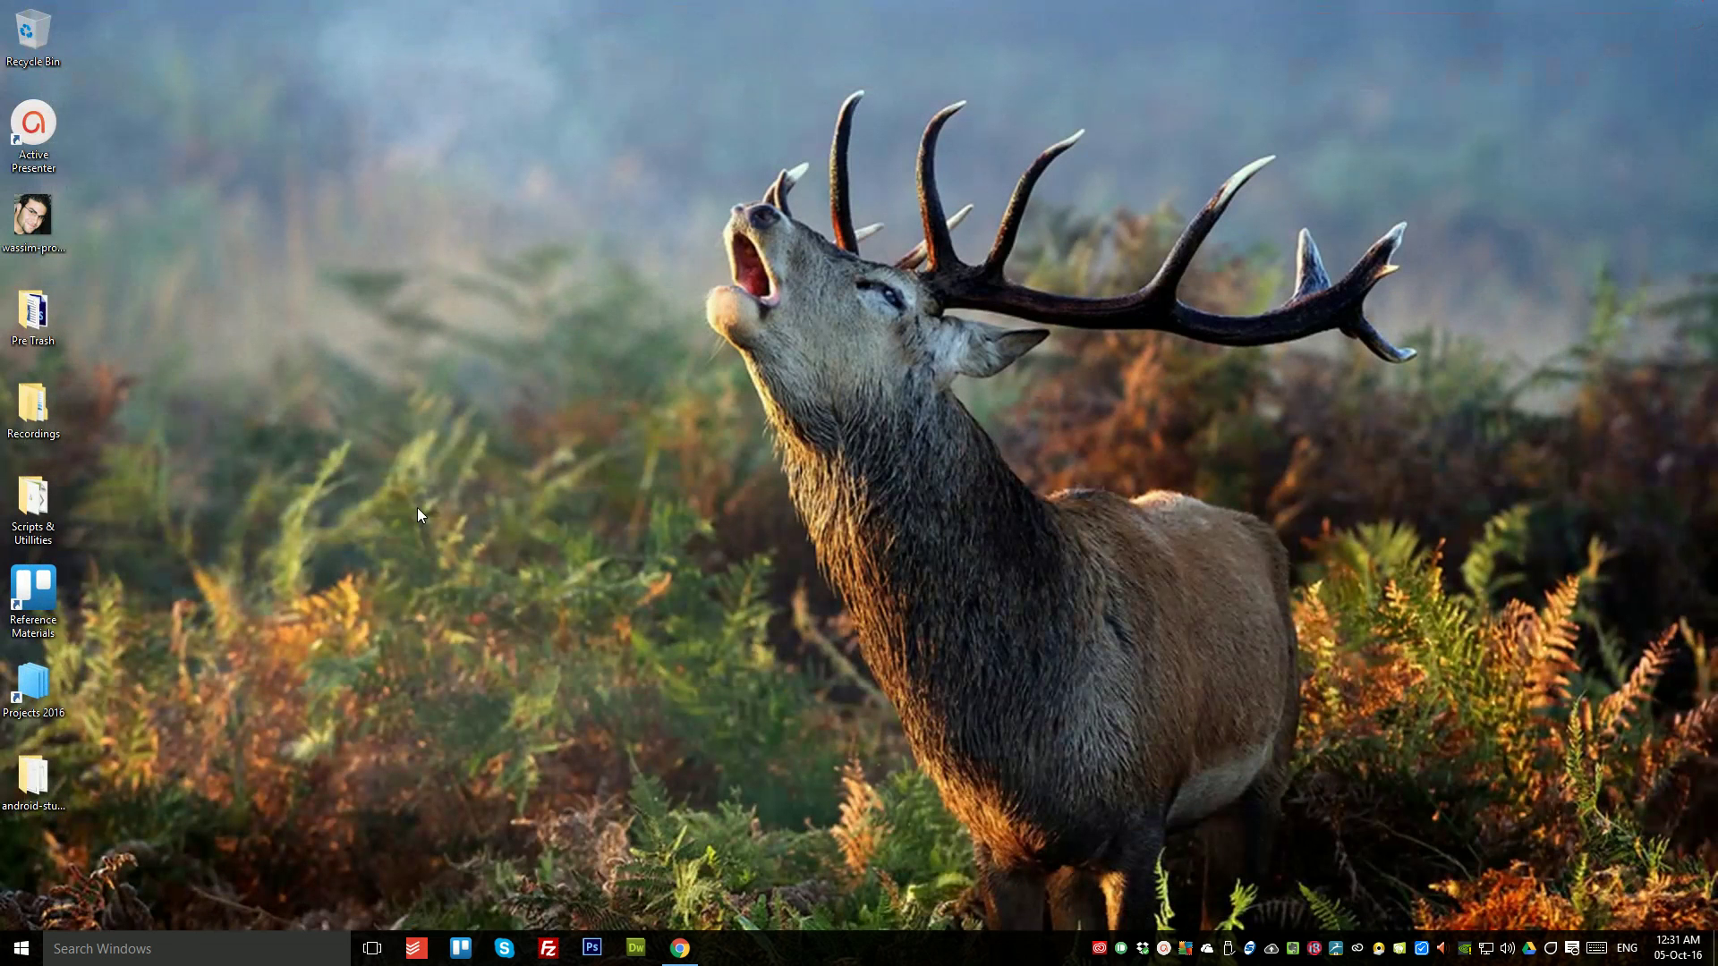
pyautogui.click(13, 952)
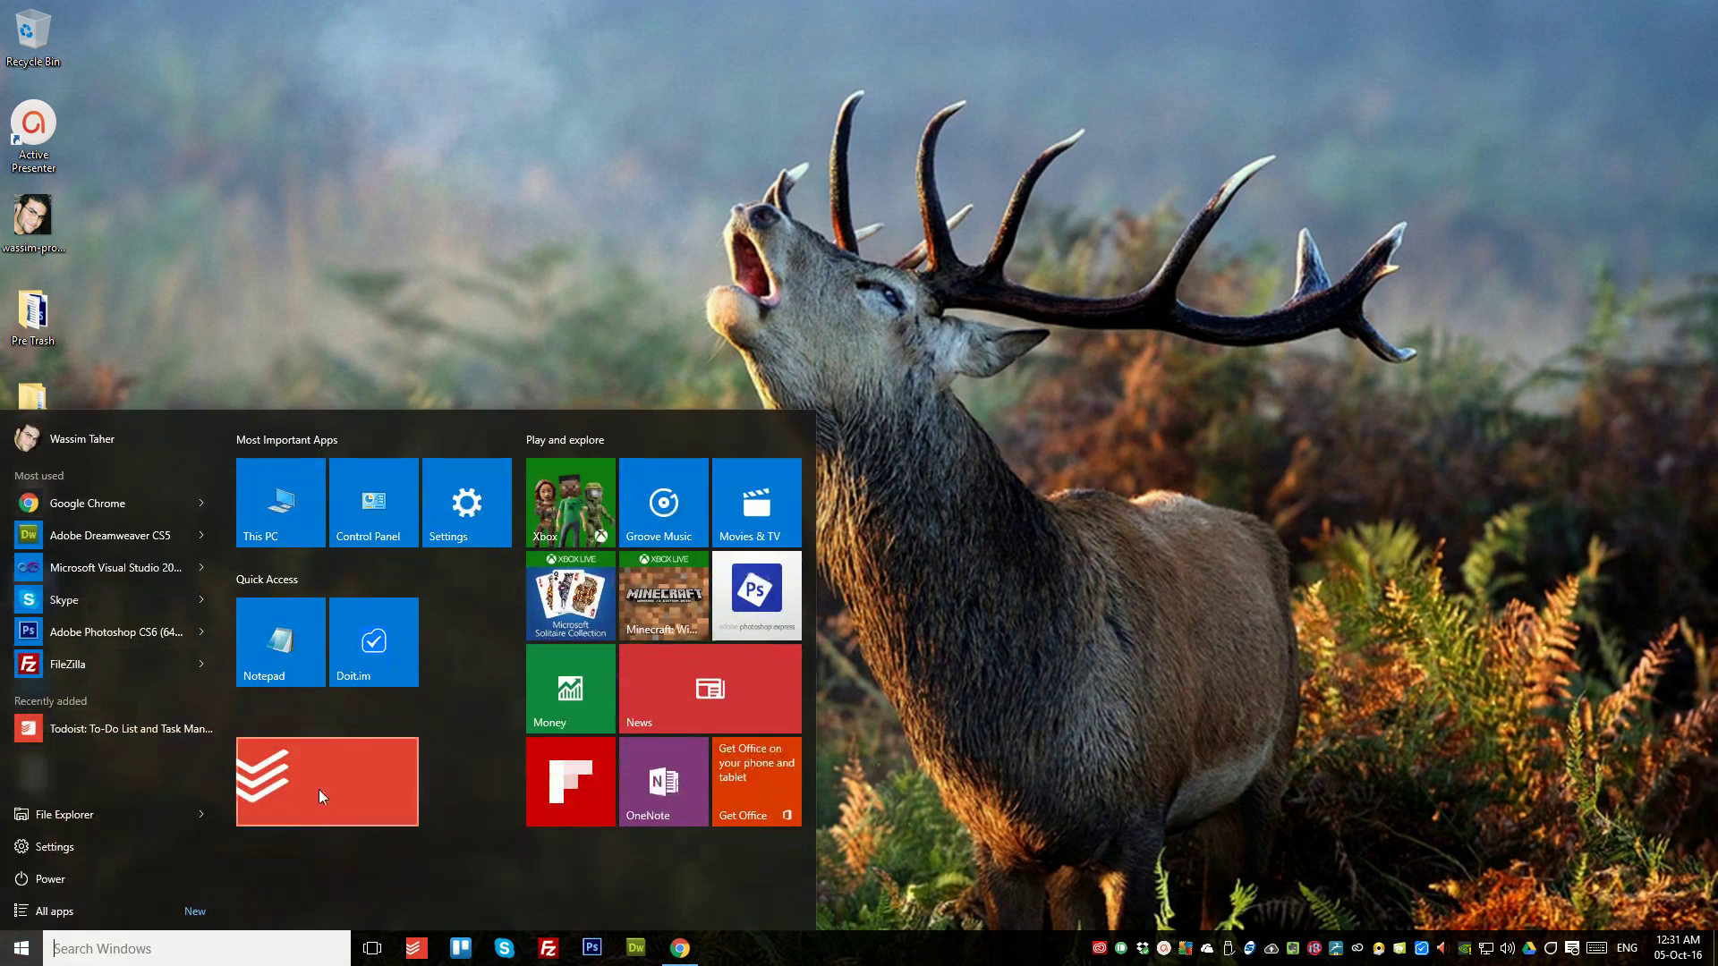
pyautogui.click(279, 809)
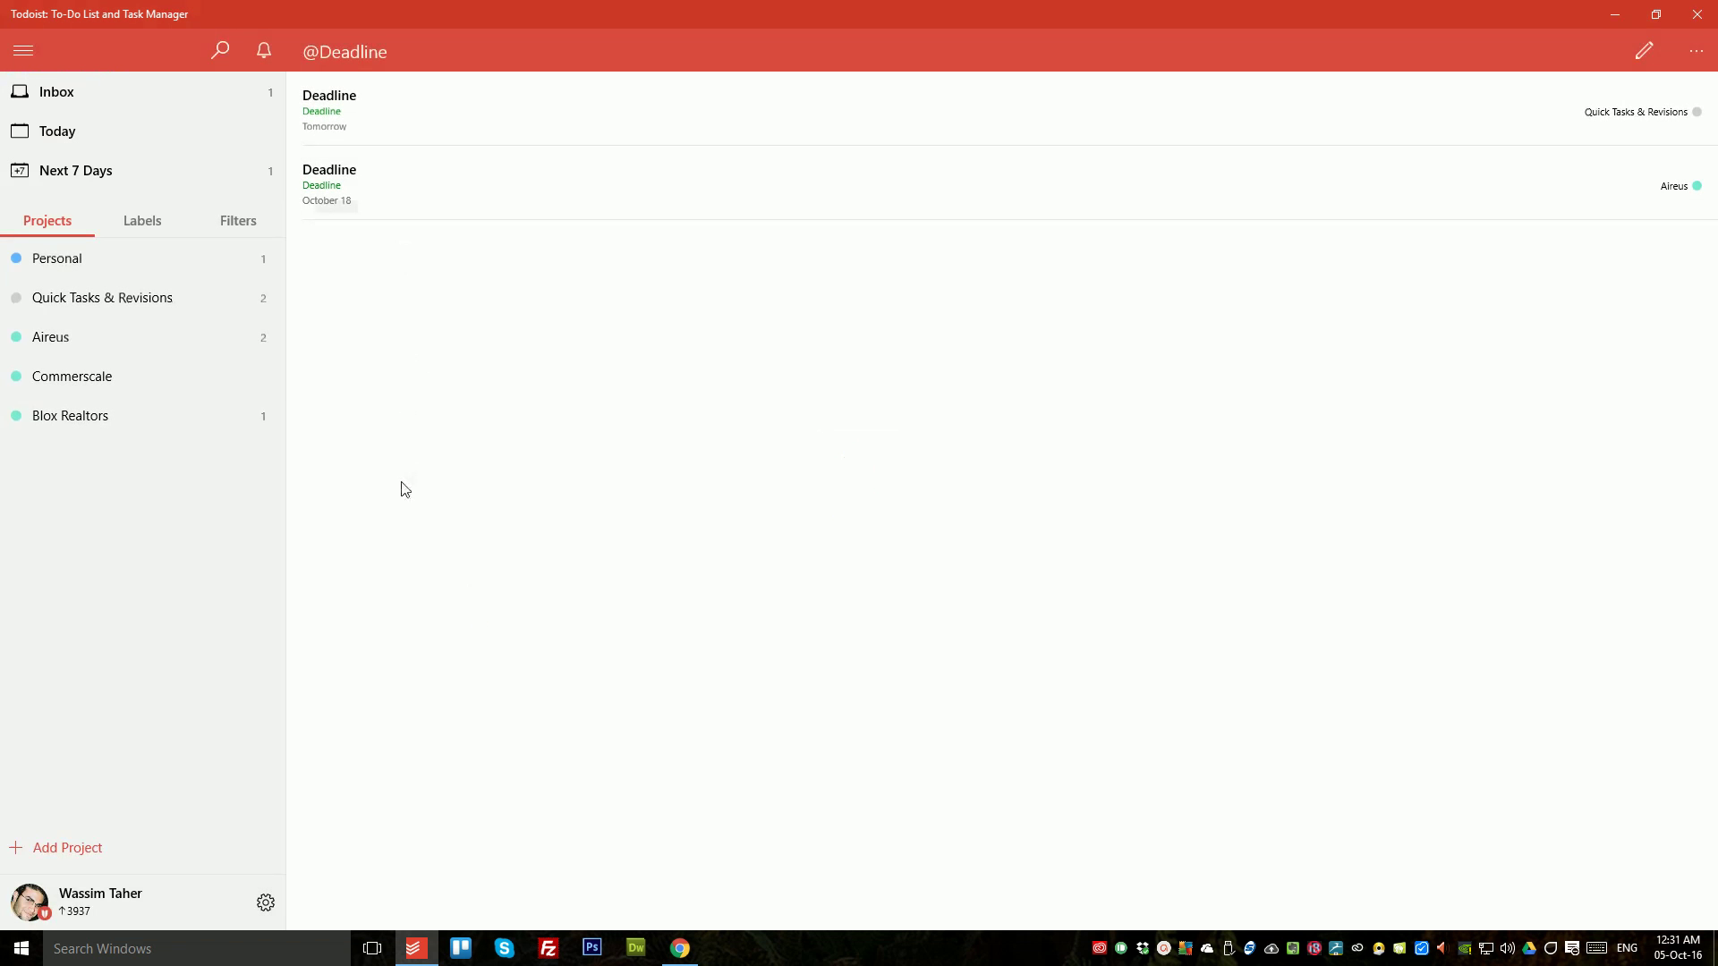
pyautogui.click(1697, 13)
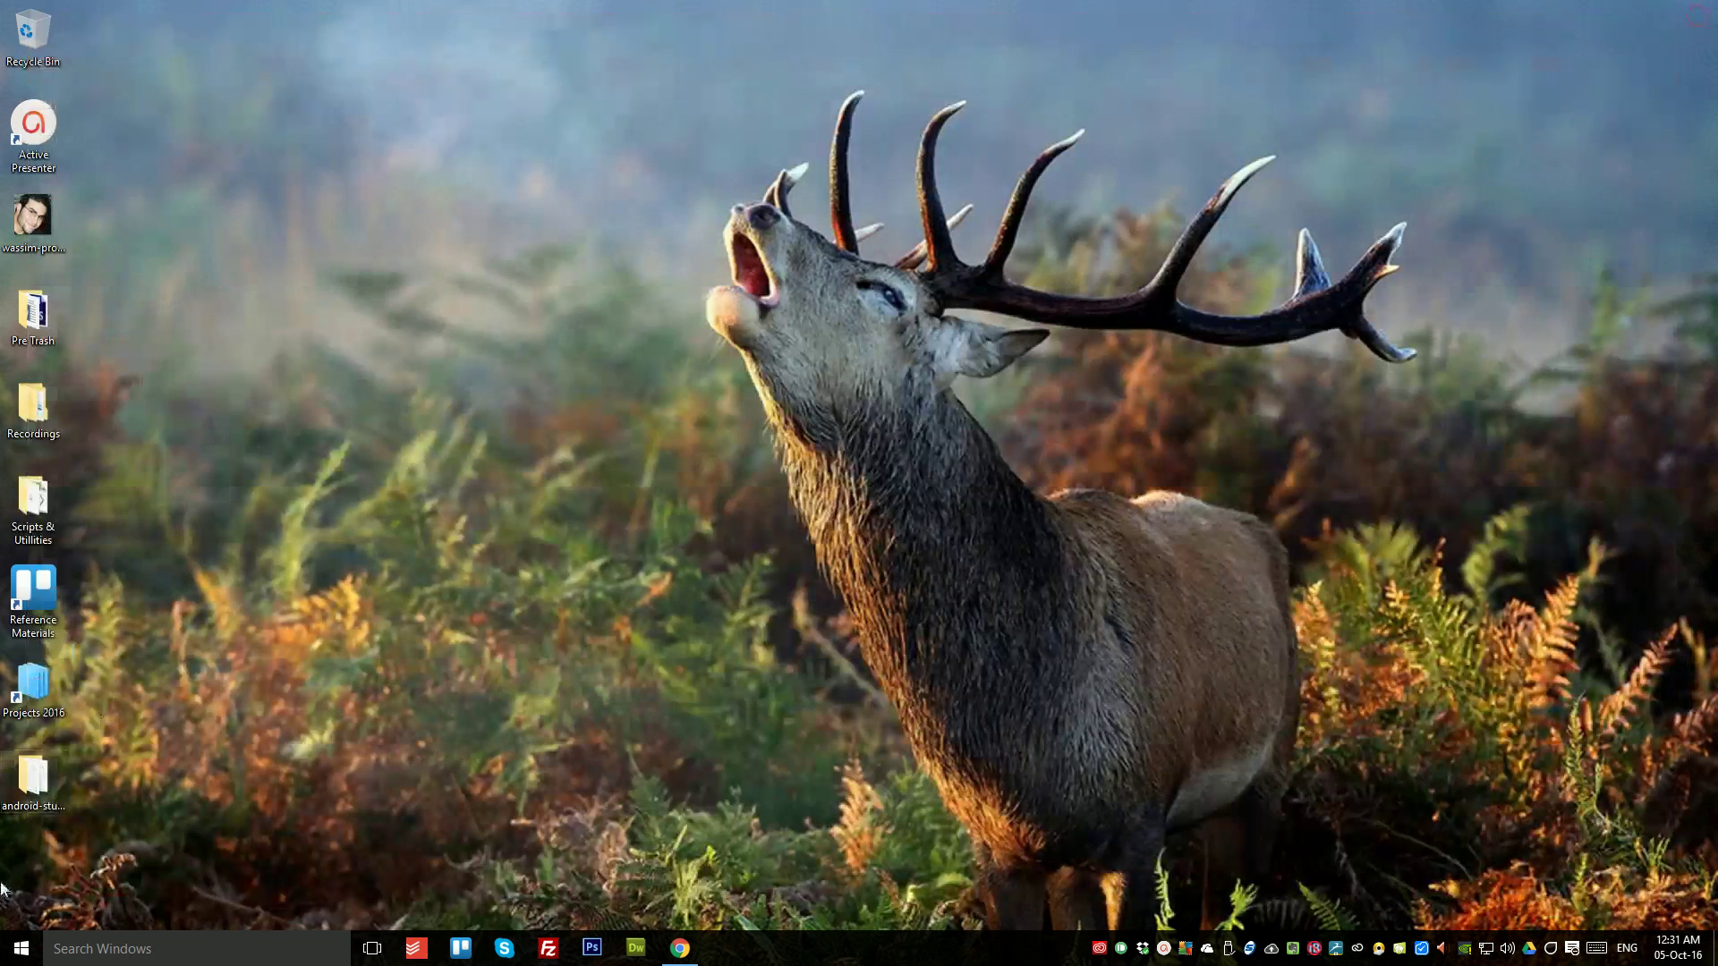
# Step: Turn off the Deadline tile's live updates and resize it to Medium
pyautogui.click(21, 949)
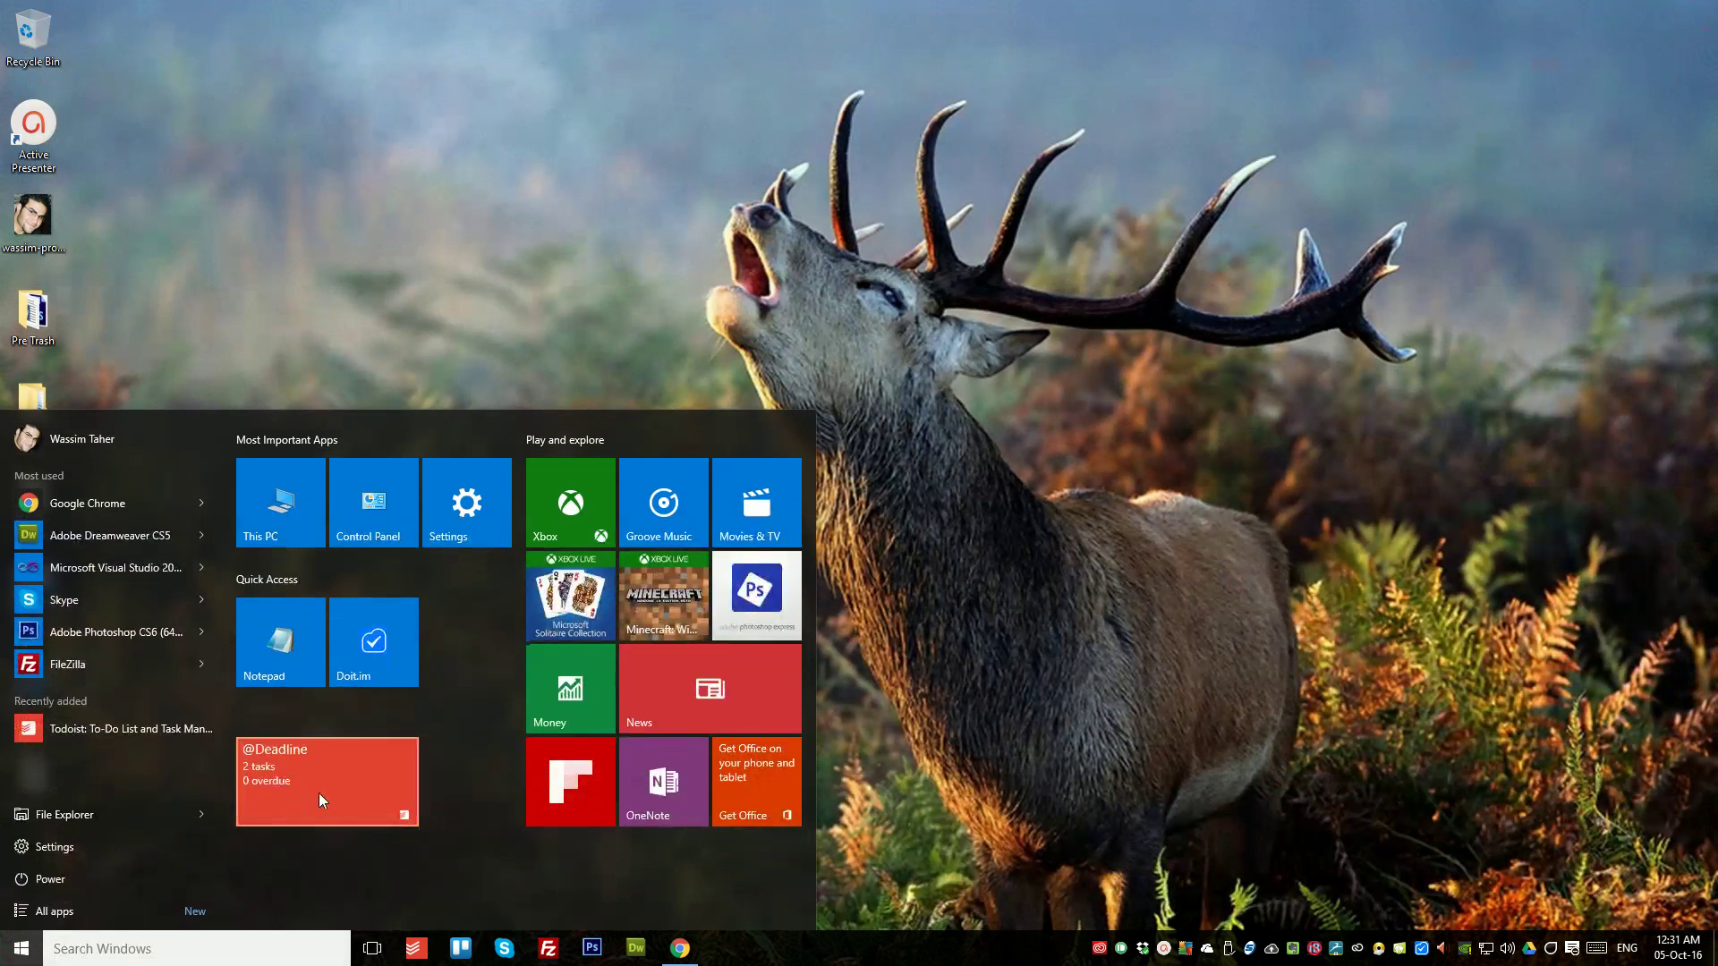
pyautogui.rightClick(318, 792)
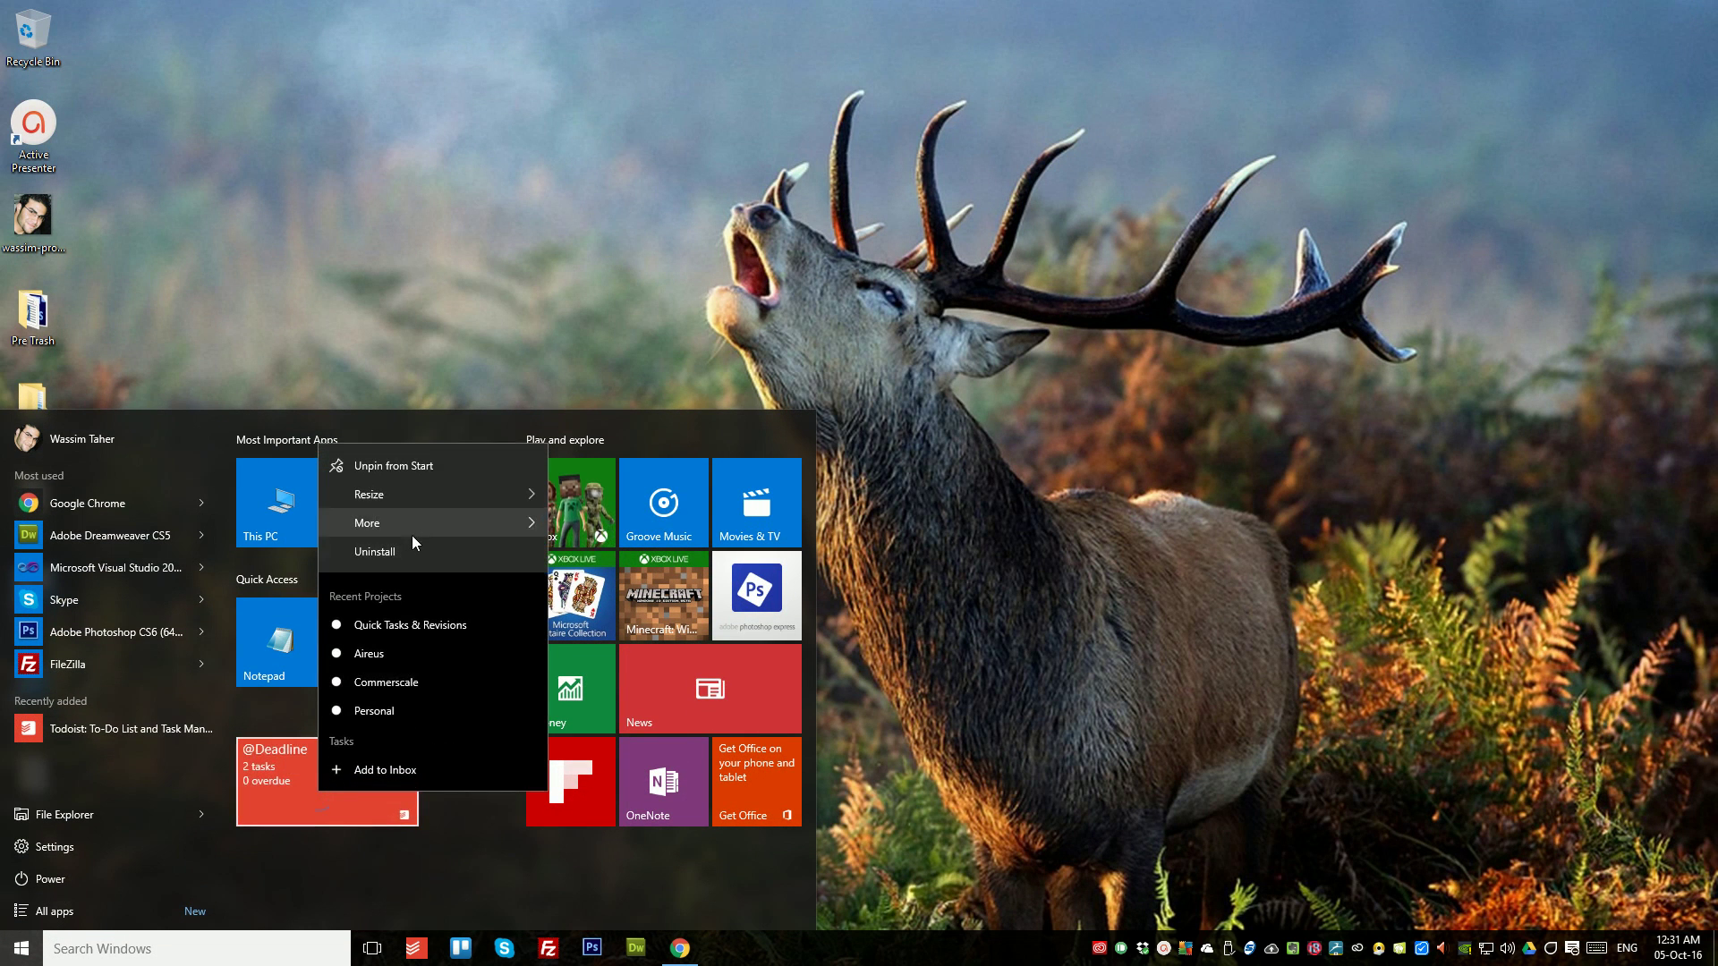
pyautogui.moveTo(411, 535)
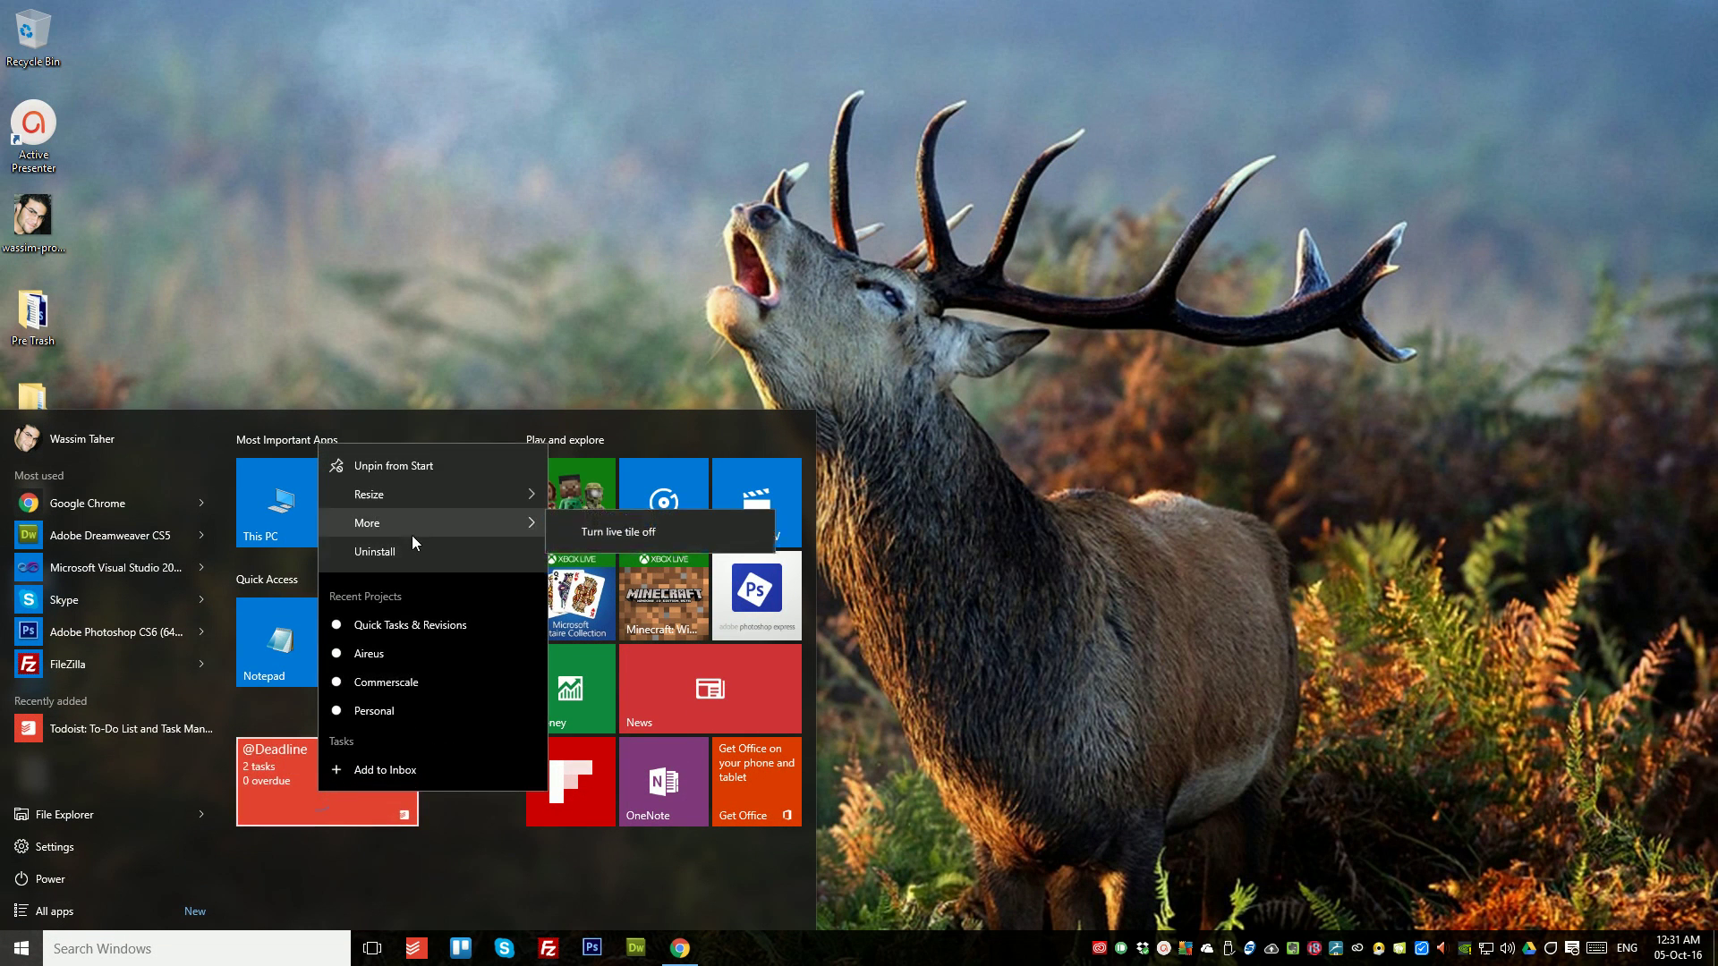
pyautogui.click(596, 530)
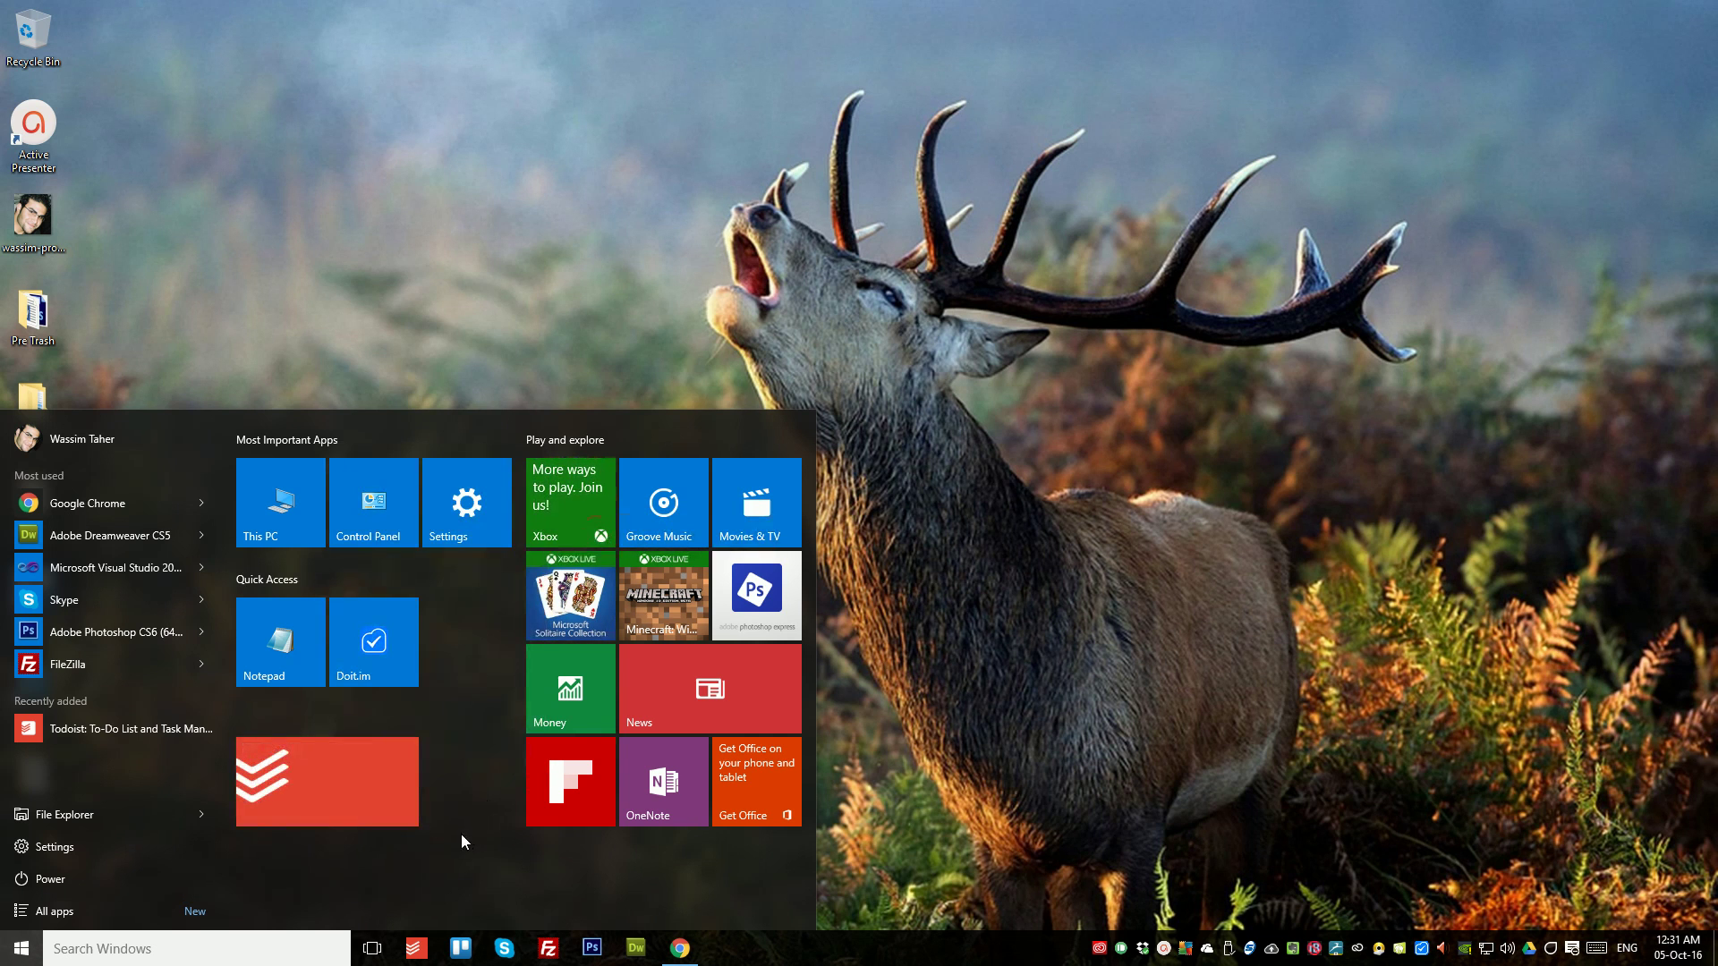
pyautogui.rightClick(337, 792)
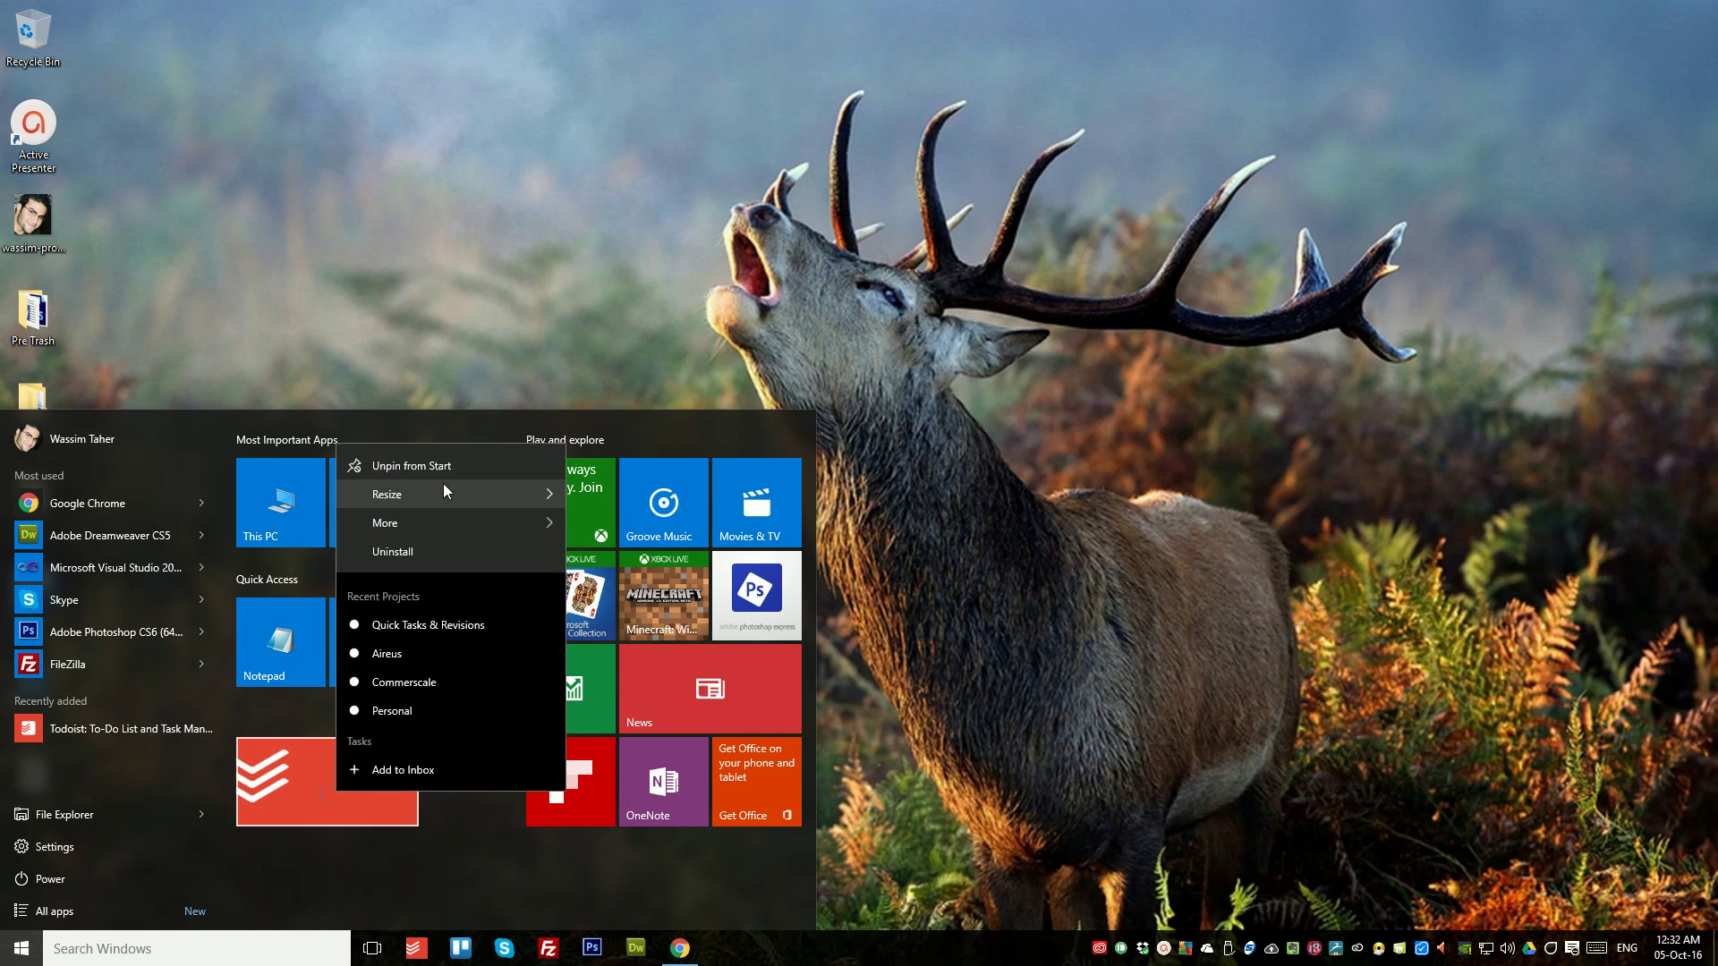
pyautogui.moveTo(443, 490)
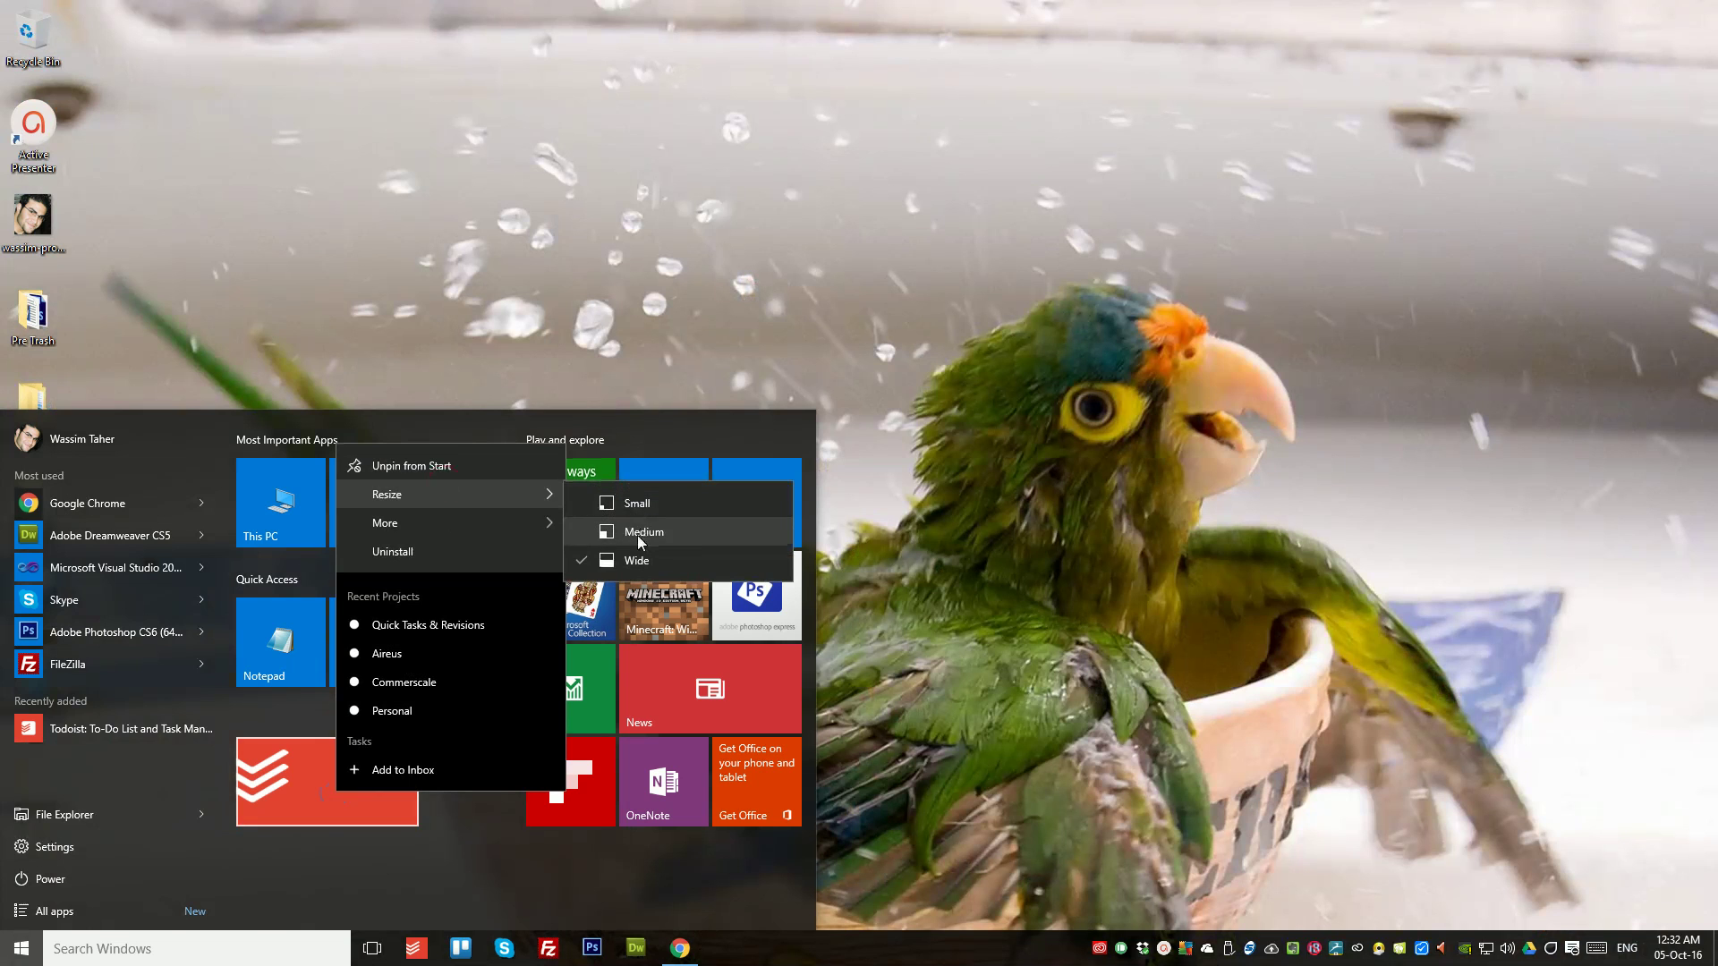
pyautogui.click(637, 535)
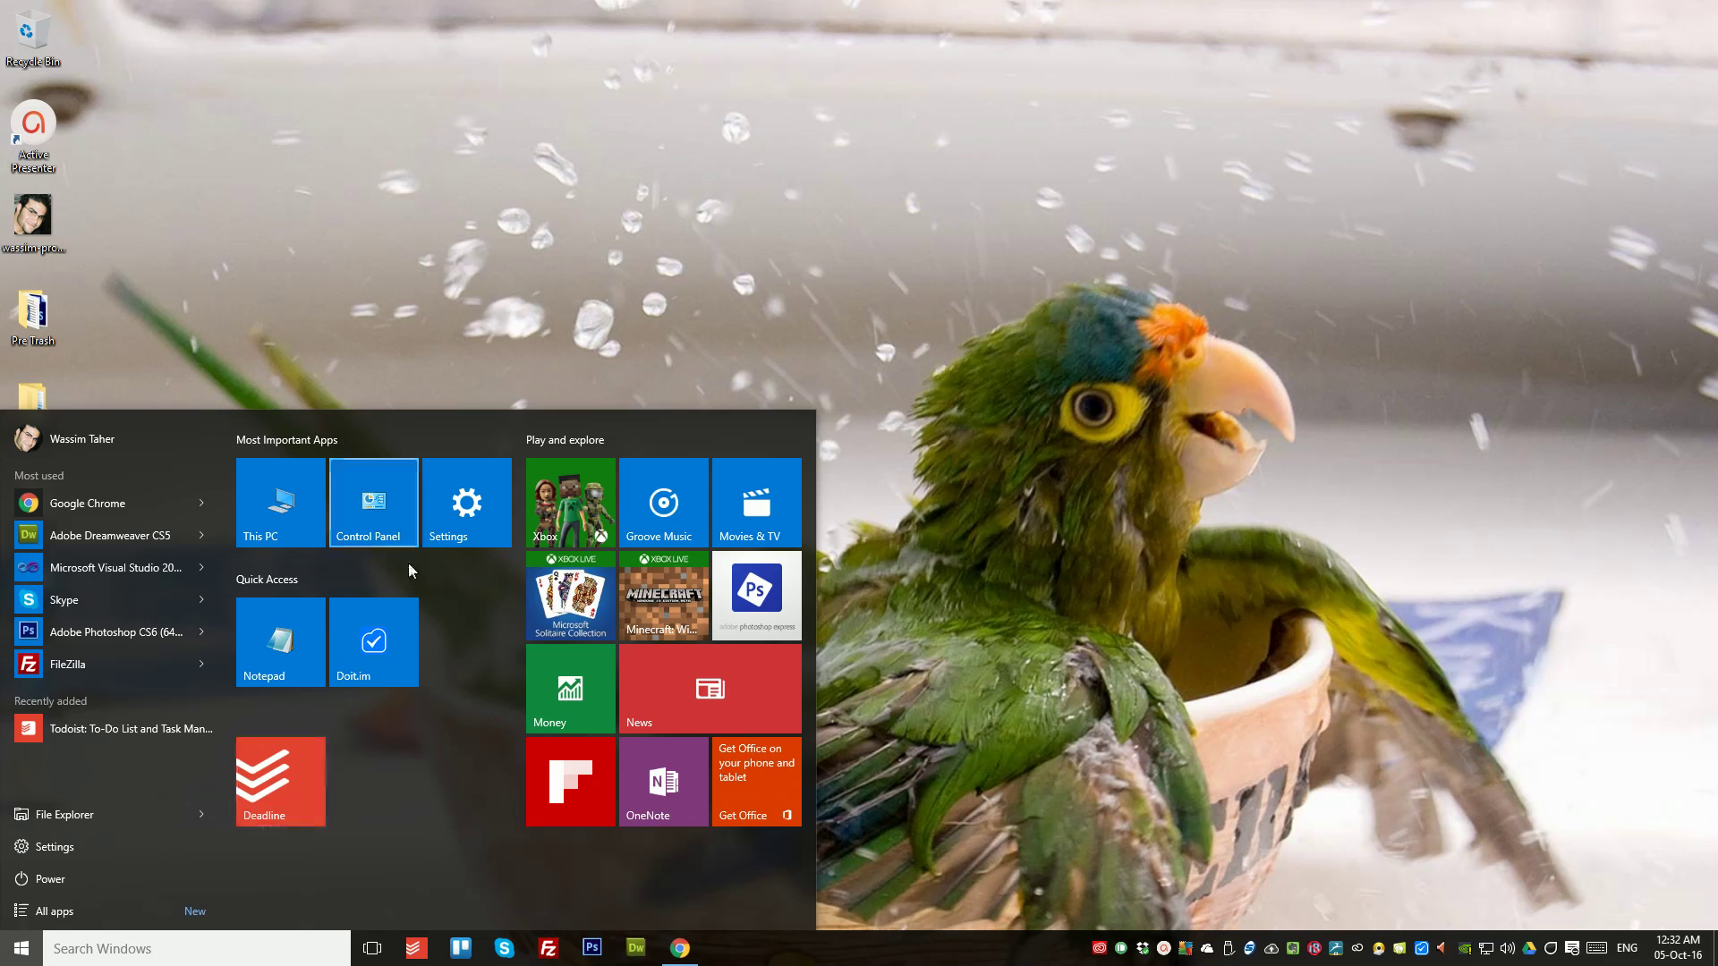
pyautogui.click(486, 302)
# Step: Reopen Start and launch Todoist from the medium Deadline tile
pyautogui.press('super')
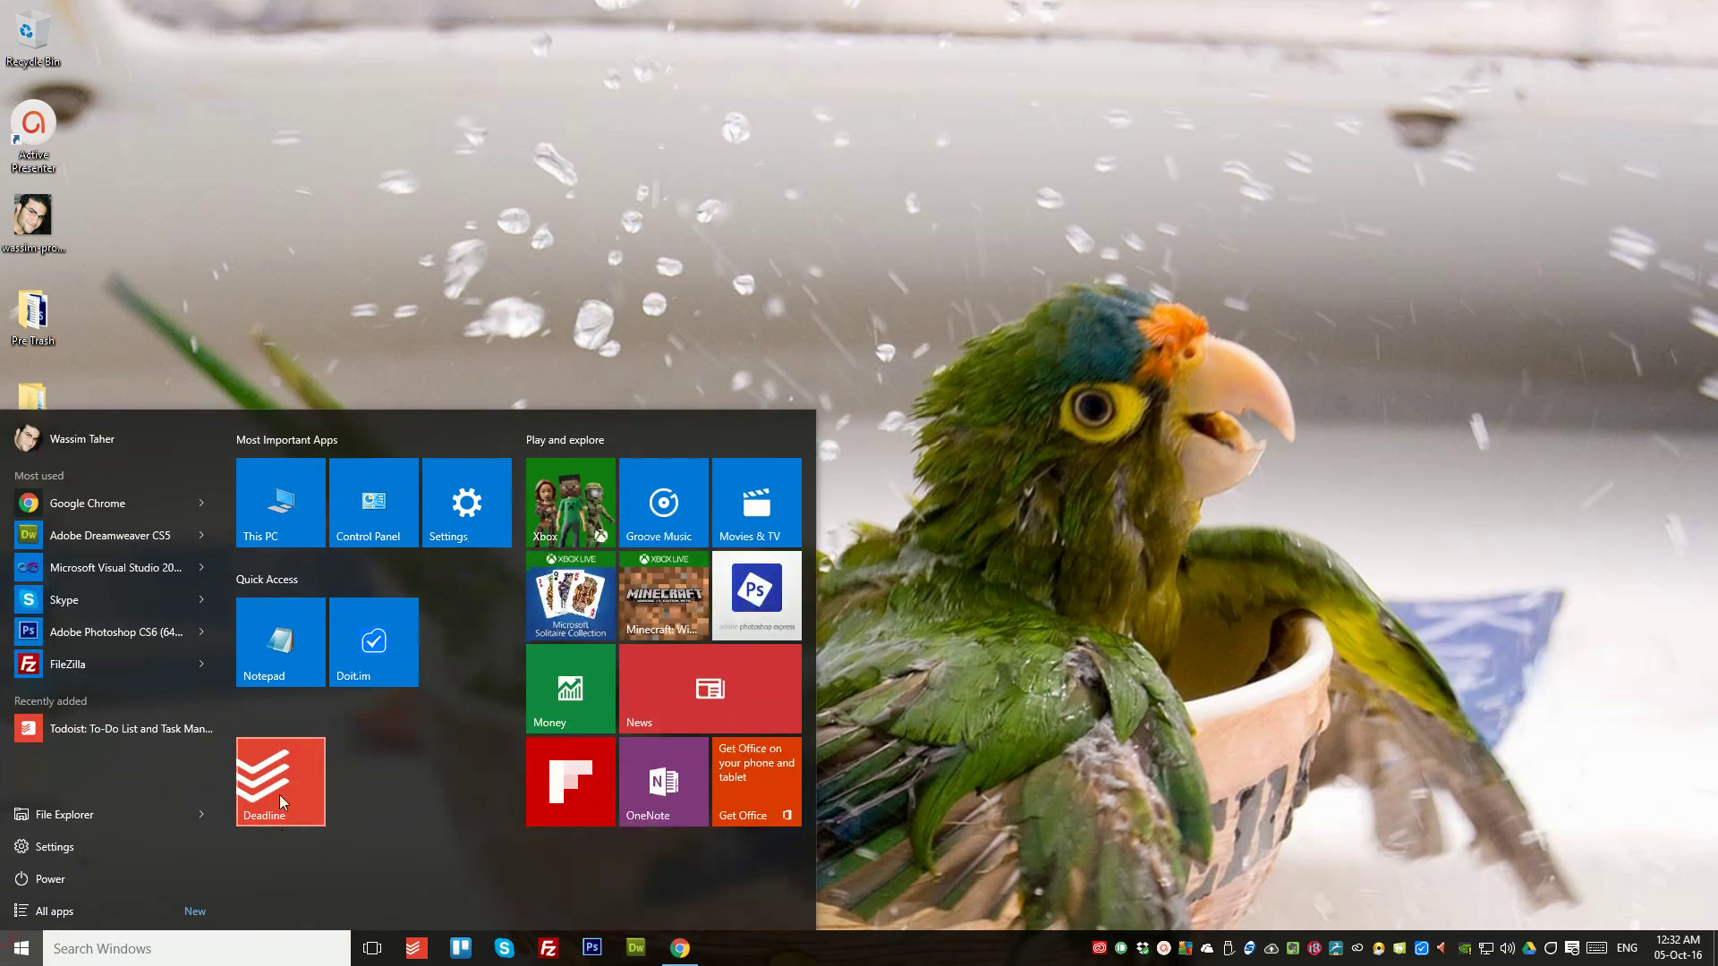
pyautogui.click(276, 779)
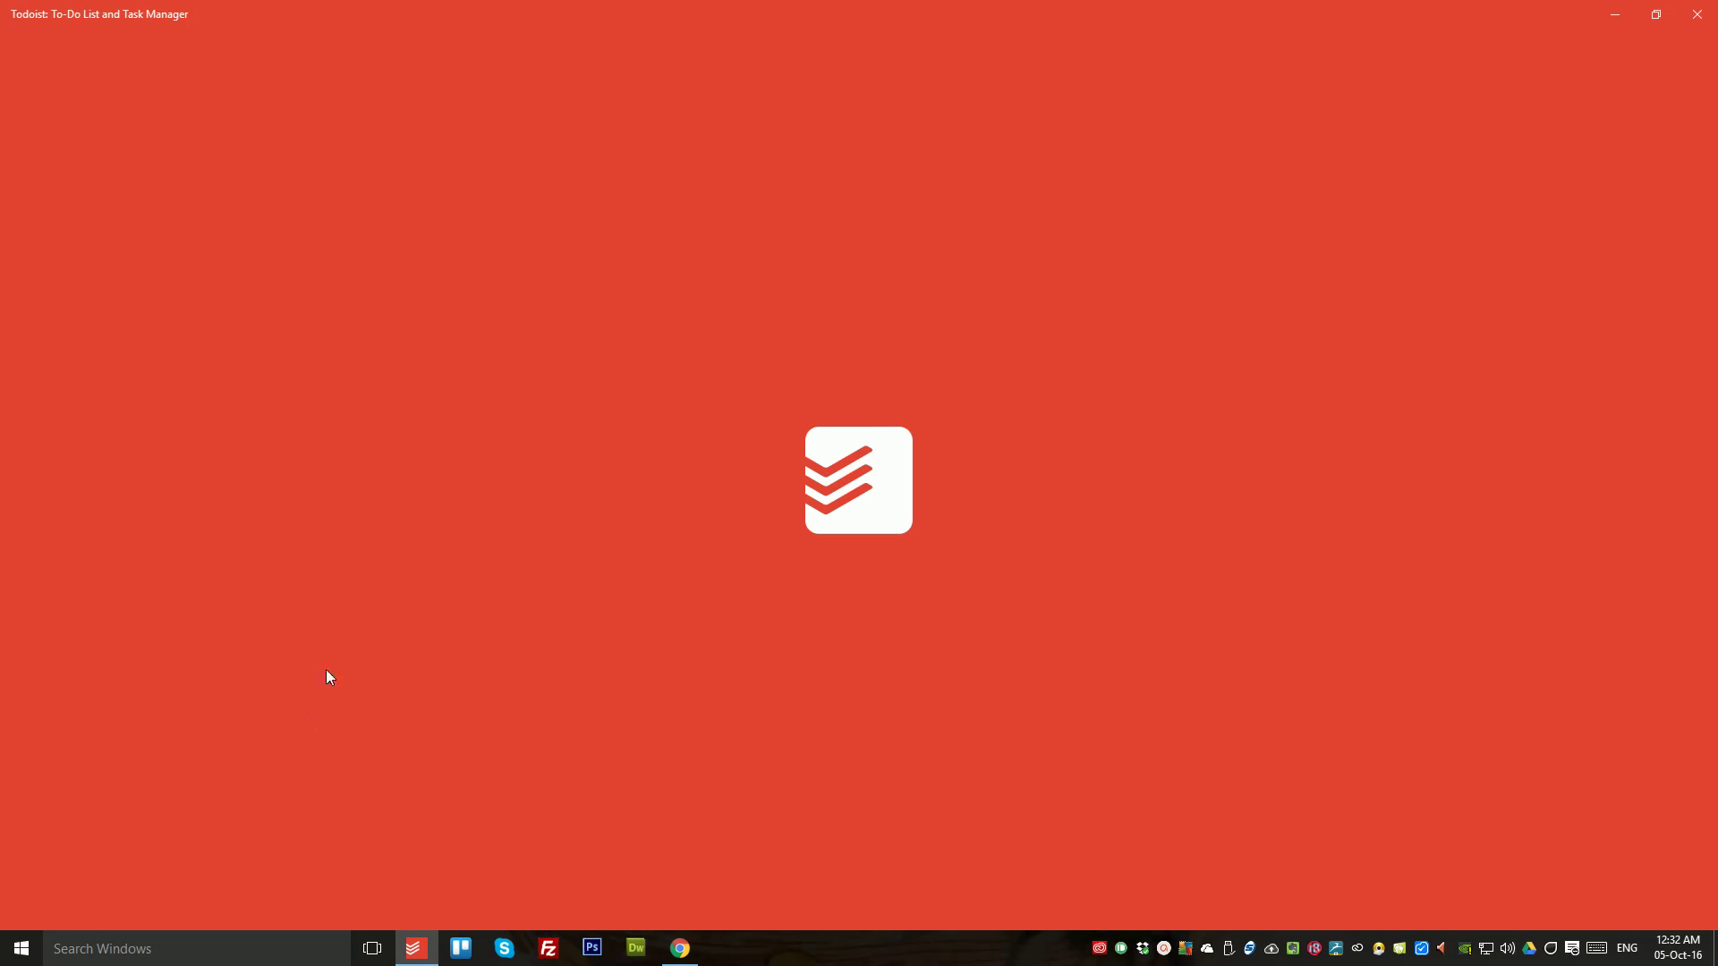